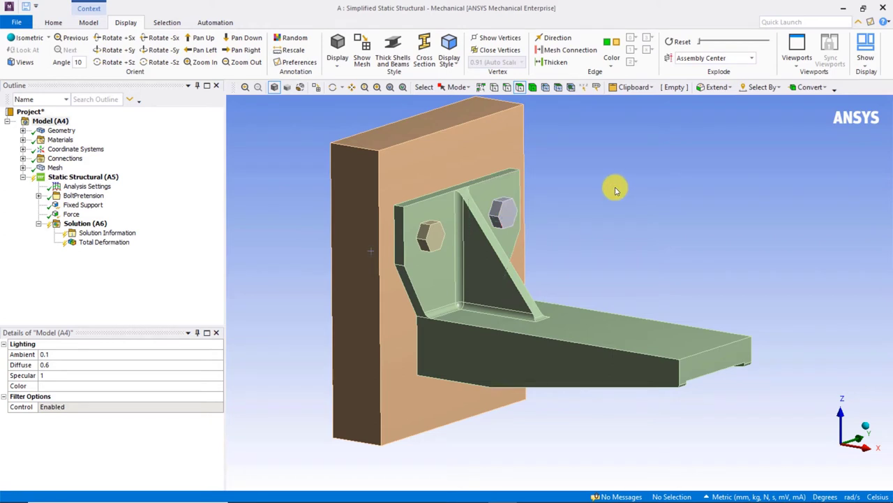
Step: Review the bracket assembly with its first bolt pretension load and the force on the bracket's end face
middle_click_drag(622, 192, 684, 197)
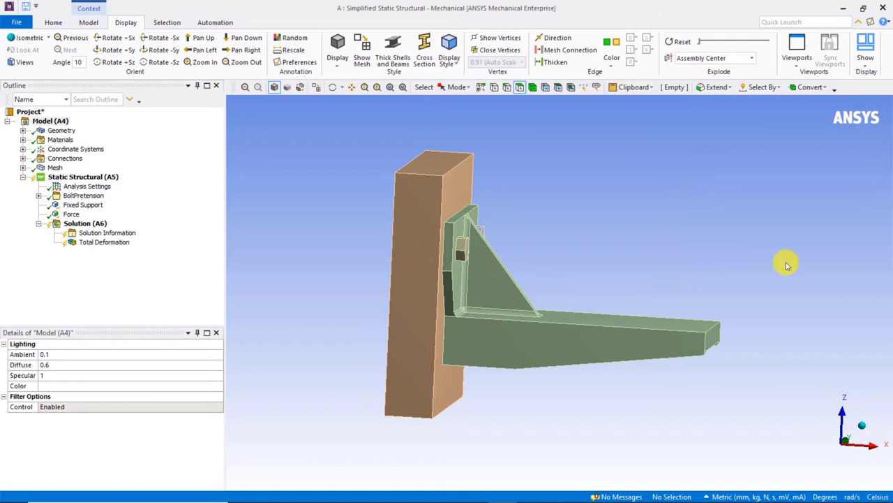
middle_click_drag(786, 261, 736, 270)
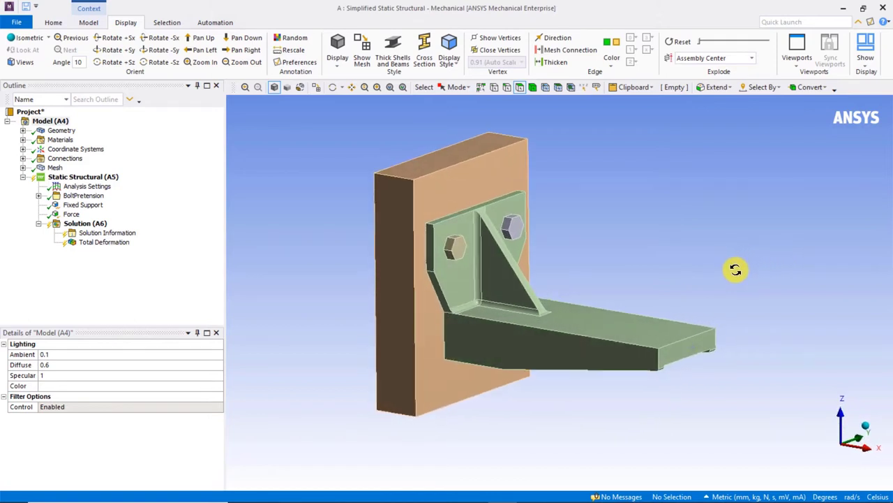
left_click(39, 197)
left_click(89, 204)
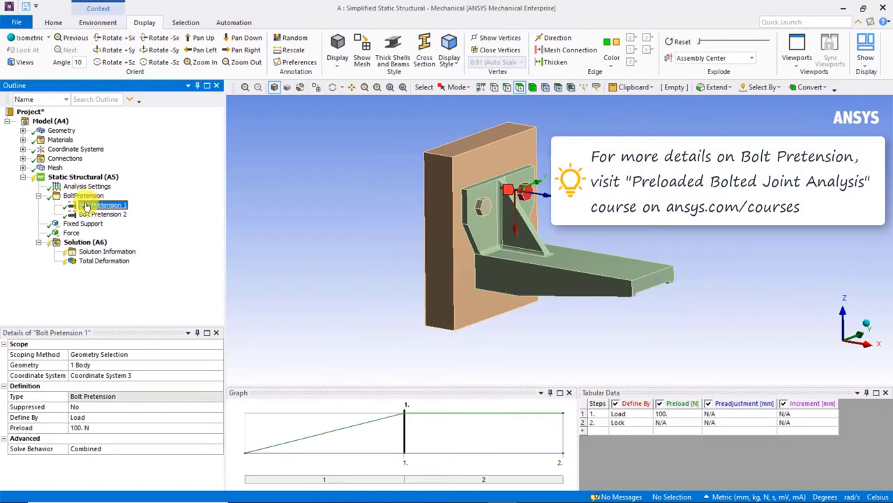
left_click(39, 196)
left_click(71, 214)
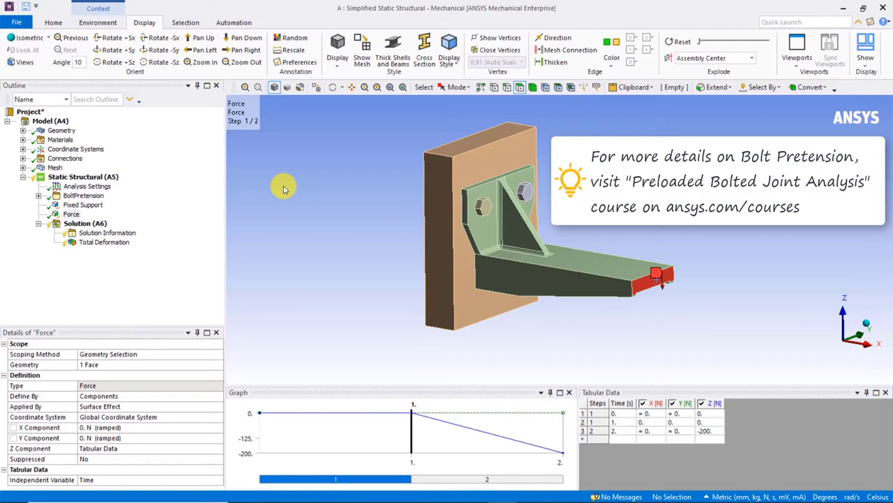
Step: Inspect the frictional bracket-to-wall contact and the first bonded bolt-to-wall contact in the model
left_click(22, 159)
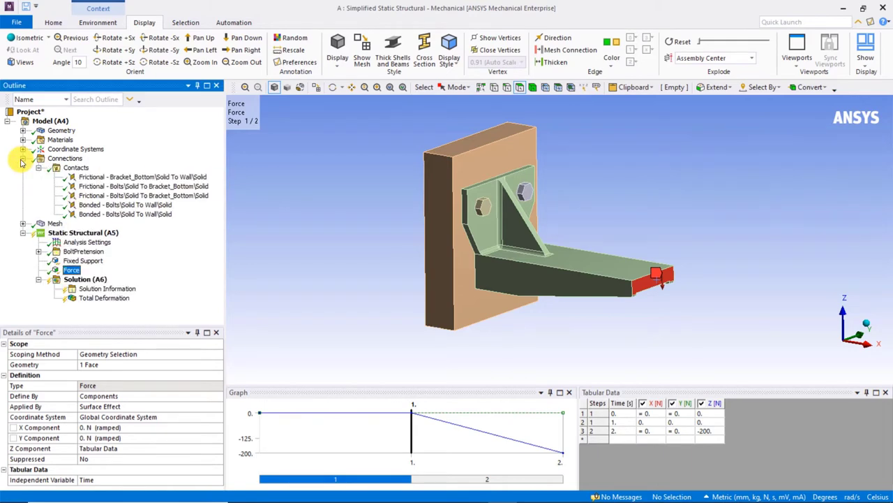
left_click(103, 178)
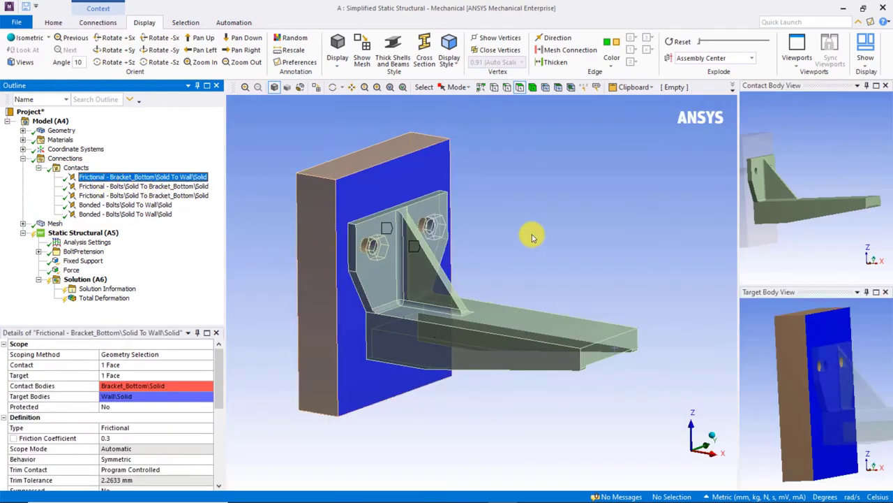
mouse_move(532, 238)
middle_mouse_down()
mouse_move(566, 225)
mouse_move(600, 231)
mouse_move(535, 224)
mouse_move(518, 233)
middle_mouse_up()
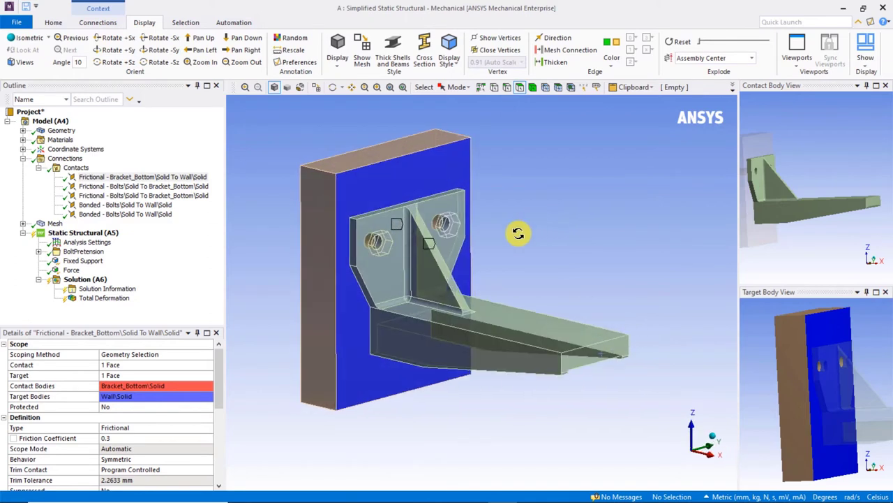
left_click(162, 205)
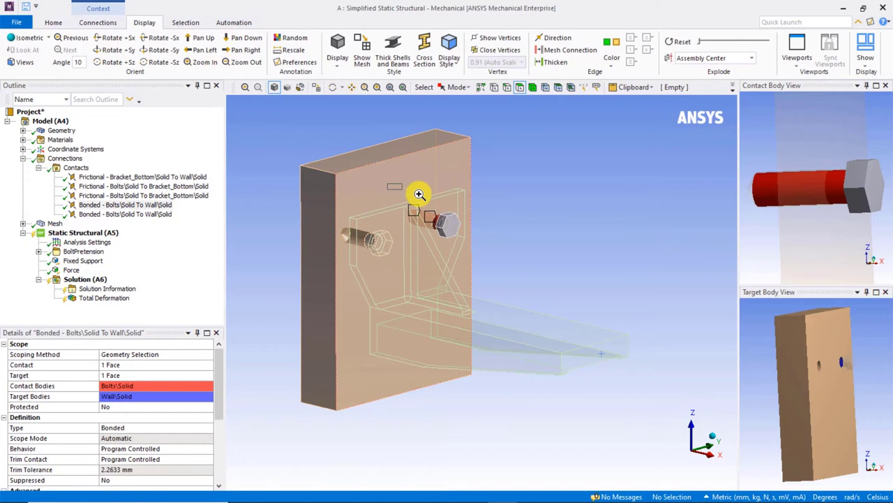
right_click_drag(418, 195, 541, 256)
mouse_move(542, 257)
middle_mouse_down()
mouse_move(590, 243)
mouse_move(534, 262)
middle_mouse_up()
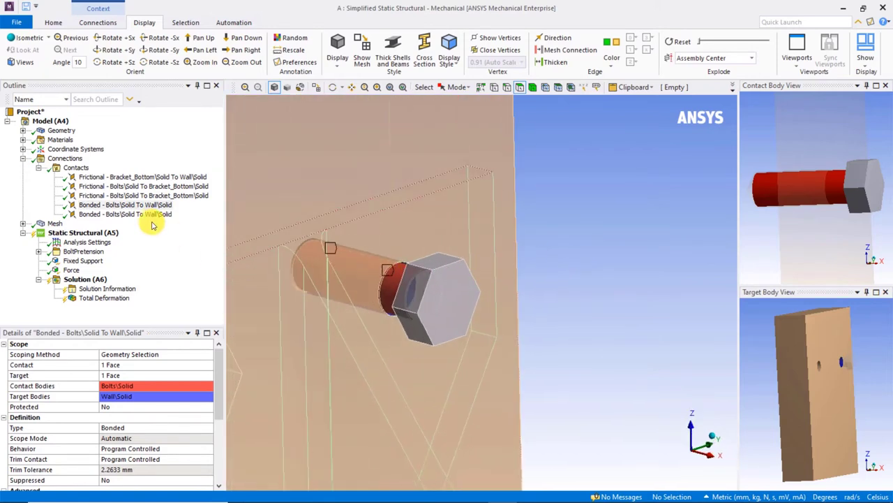
Step: Inspect the second frictional bolt-to-bracket contact up close and review the Contacts group's detection settings
left_click(140, 195)
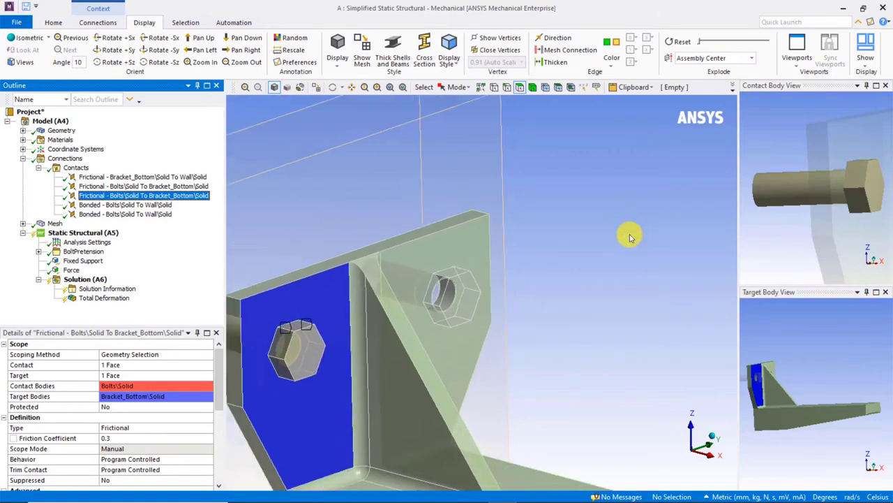
scroll(398, 381, "up", 5)
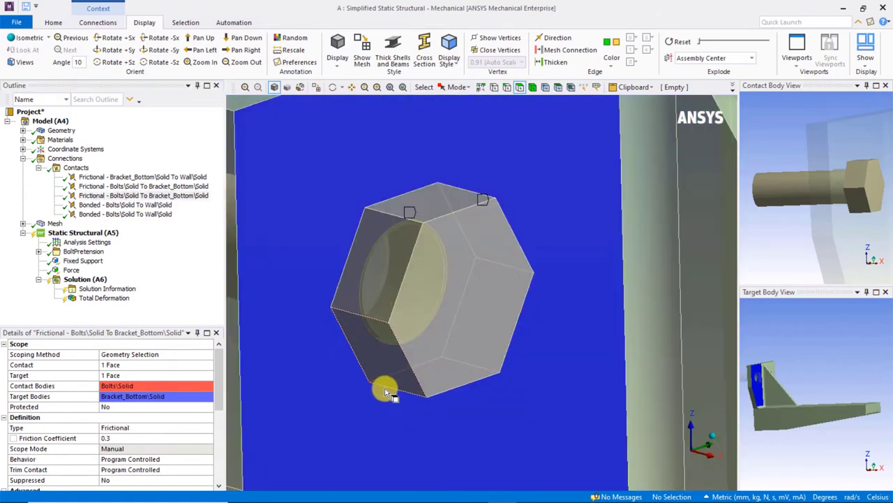
mouse_move(386, 392)
middle_mouse_down()
mouse_move(367, 379)
mouse_move(443, 371)
mouse_move(384, 372)
mouse_move(391, 376)
middle_mouse_up()
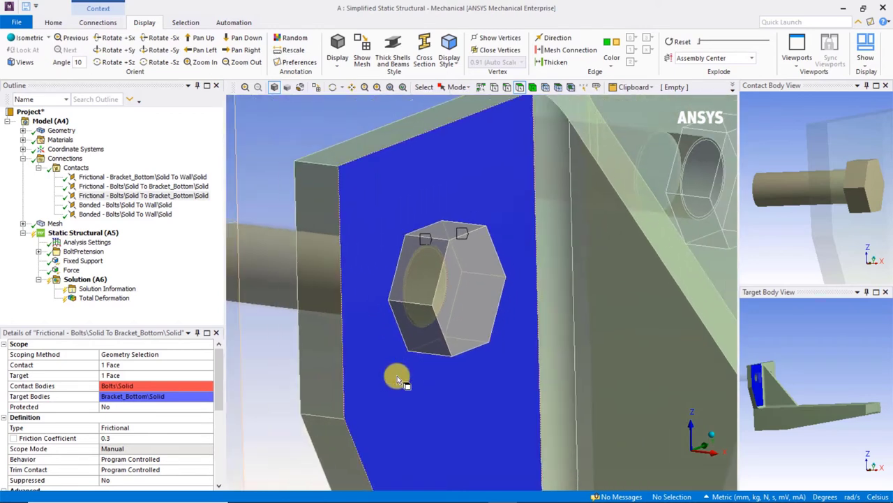
scroll(397, 377, "down", 6)
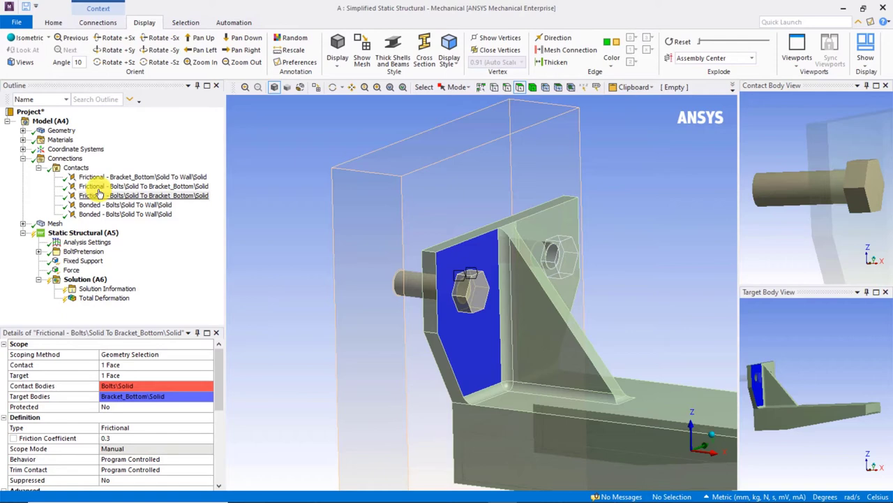
left_click(73, 168)
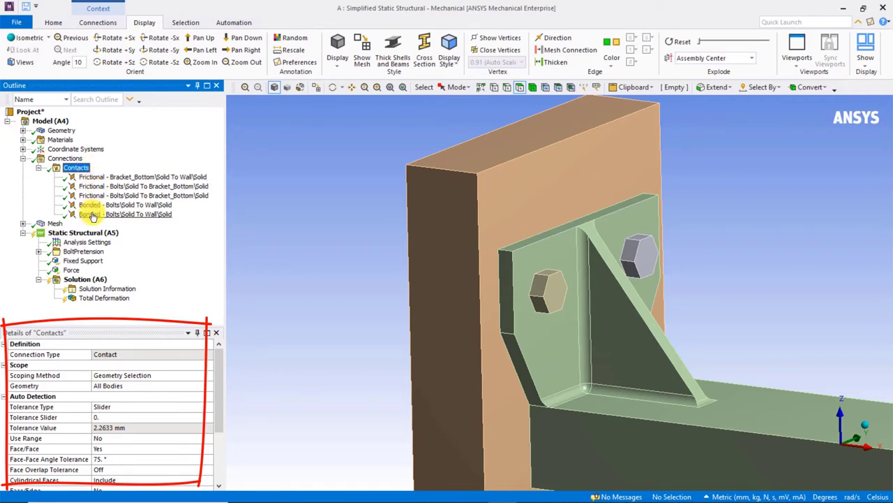
left_click(305, 213)
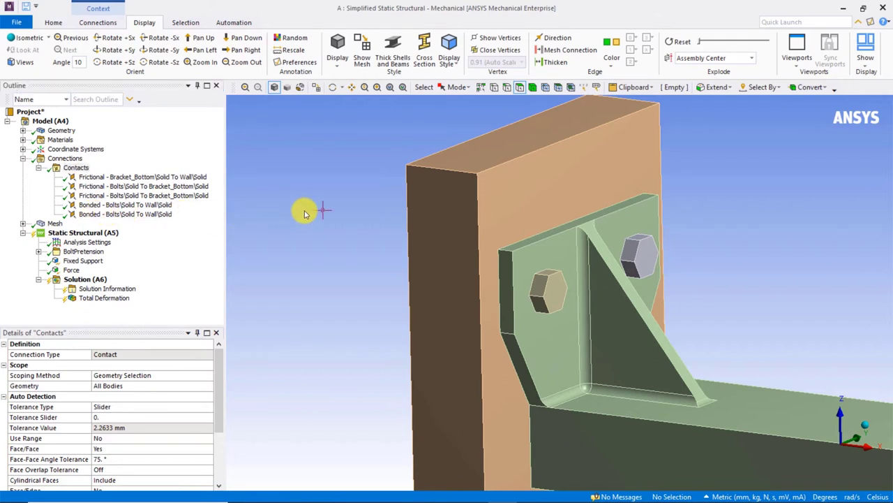
Step: Solve the static structural analysis of the bolted bracket assembly
scroll(365, 269, "down", 5)
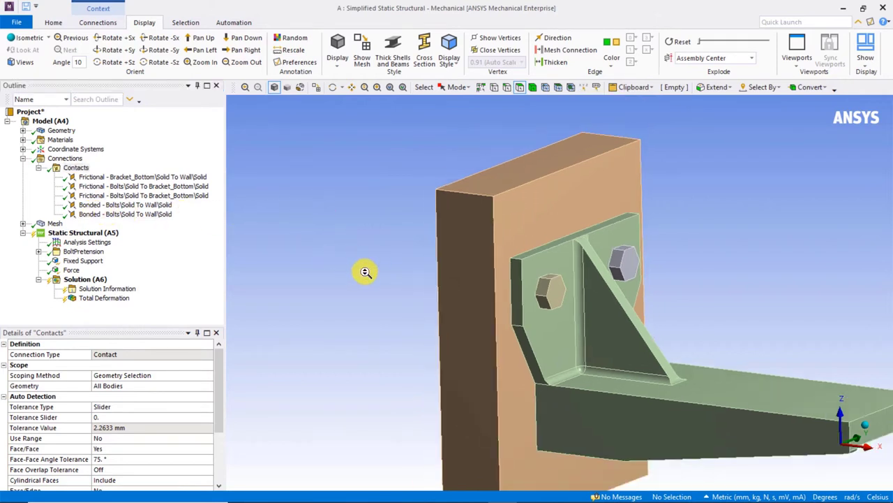
right_click_drag(460, 168, 804, 447)
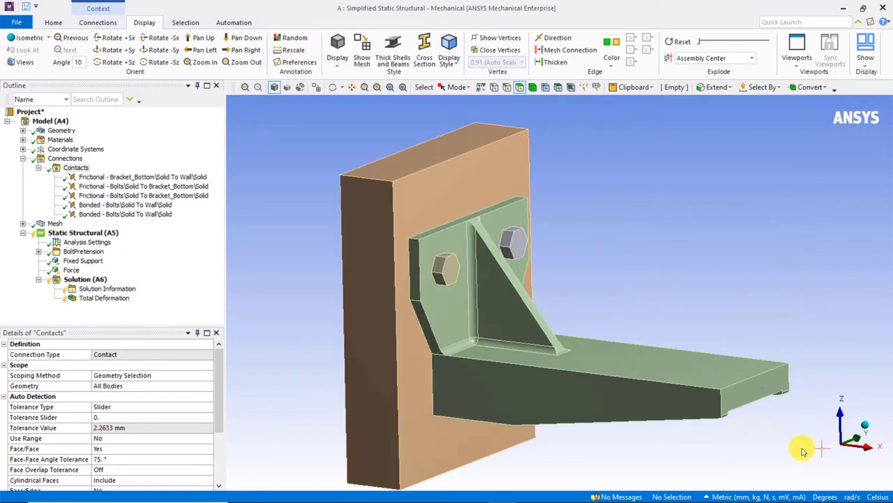
right_click(81, 286)
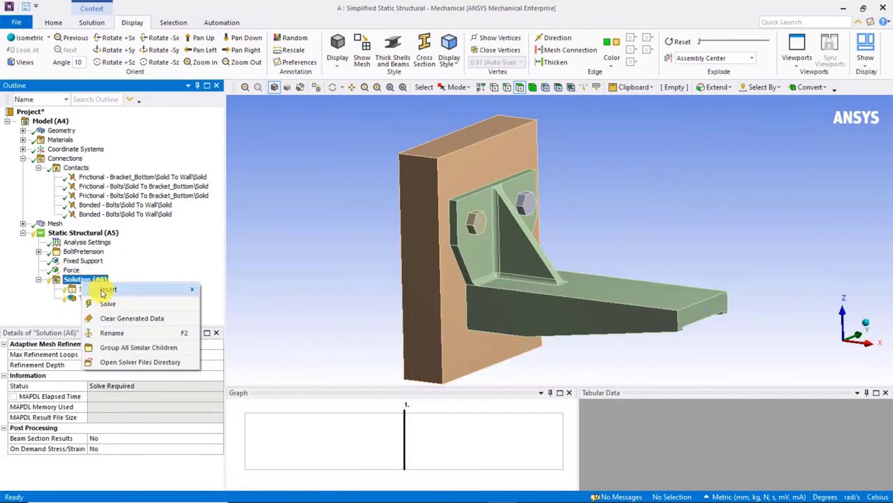
left_click(110, 298)
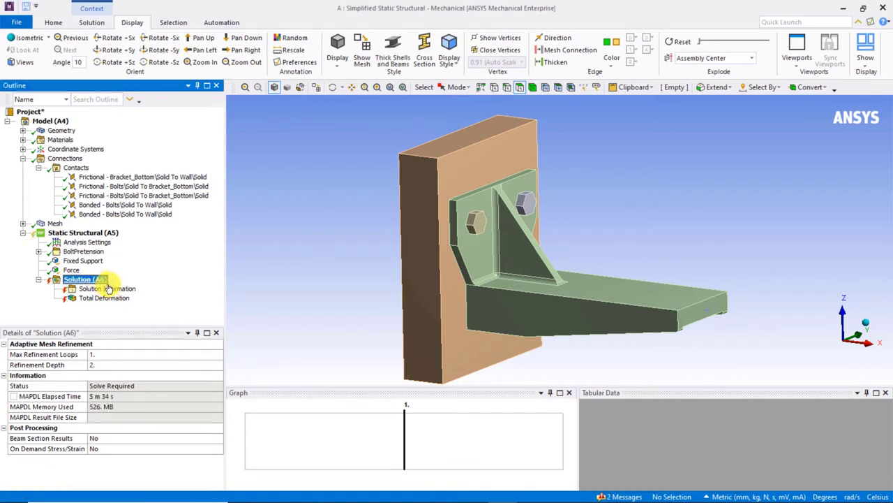
Step: Read the full text of the error and the warning issued by the solve
left_click(621, 497)
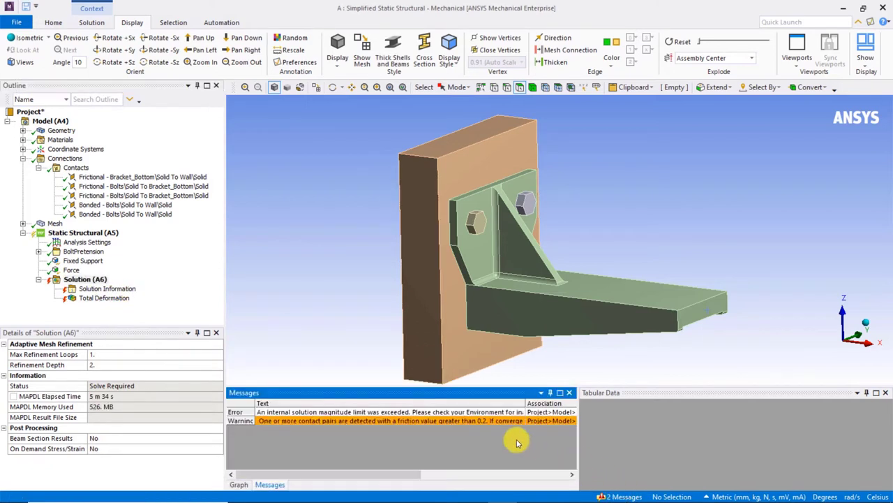
double_click(440, 413)
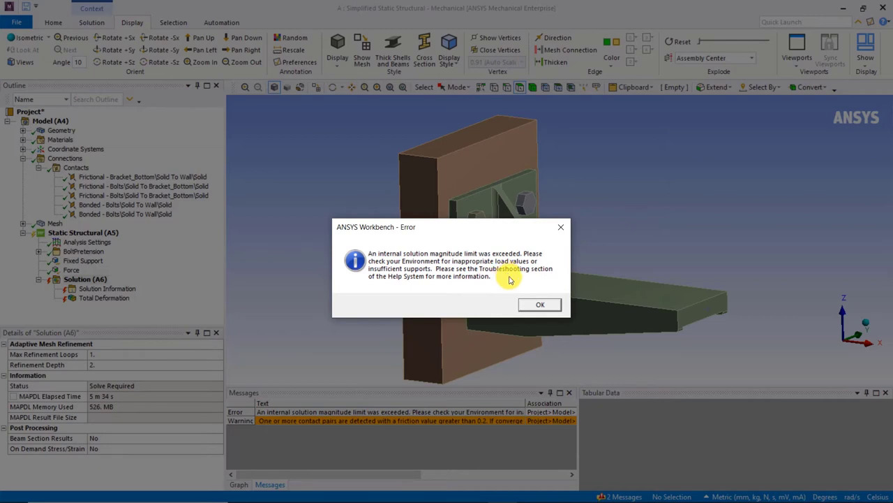
left_click(539, 306)
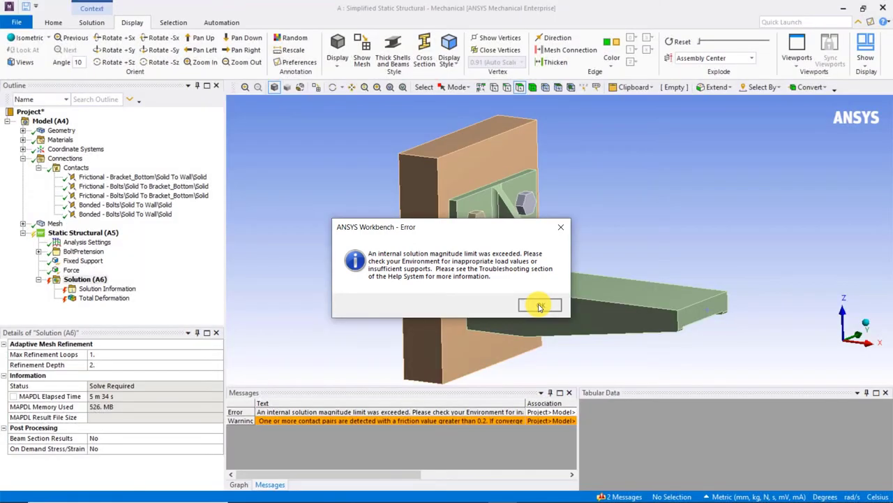
left_click(539, 305)
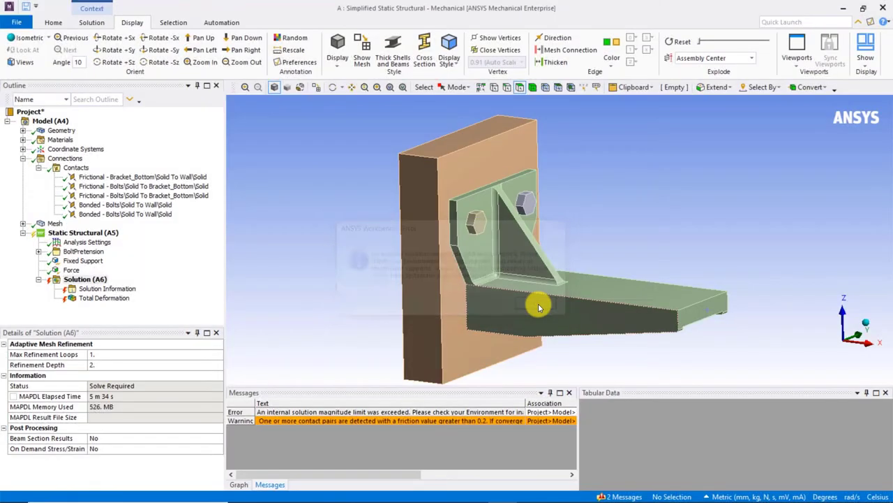
double_click(480, 421)
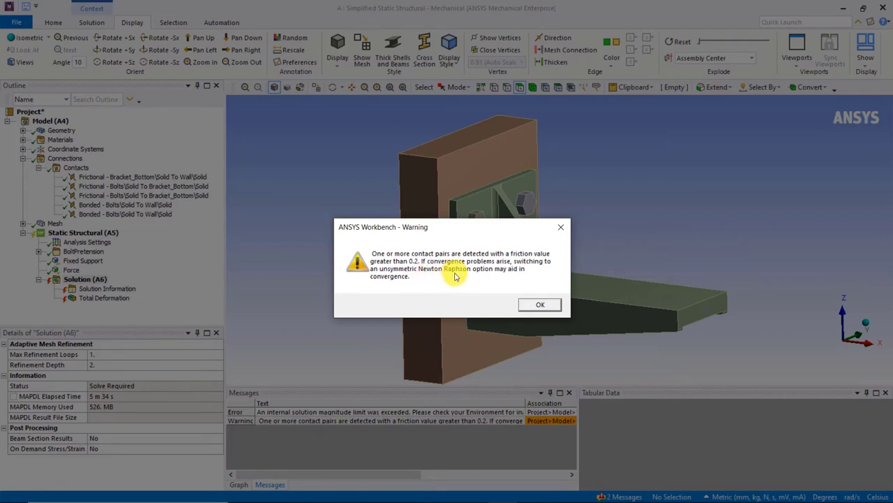
left_click(544, 307)
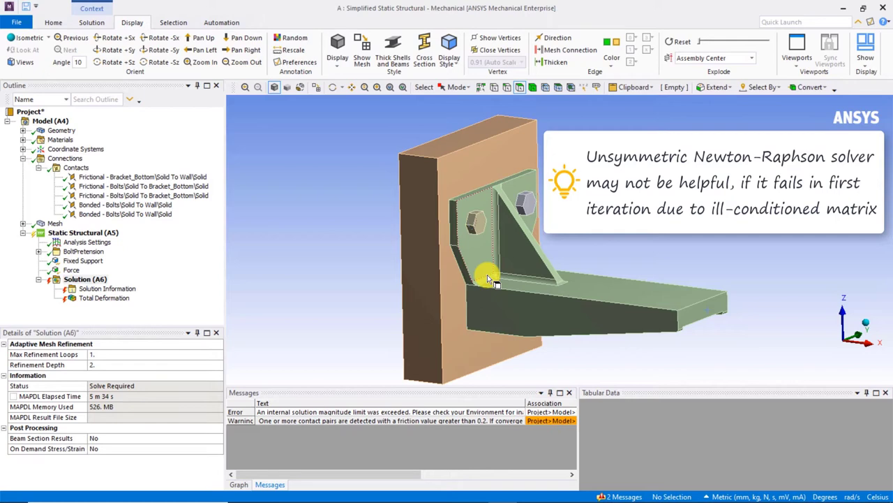
Step: Examine the contact pair notes in the solver output of Solution Information
left_click(107, 289)
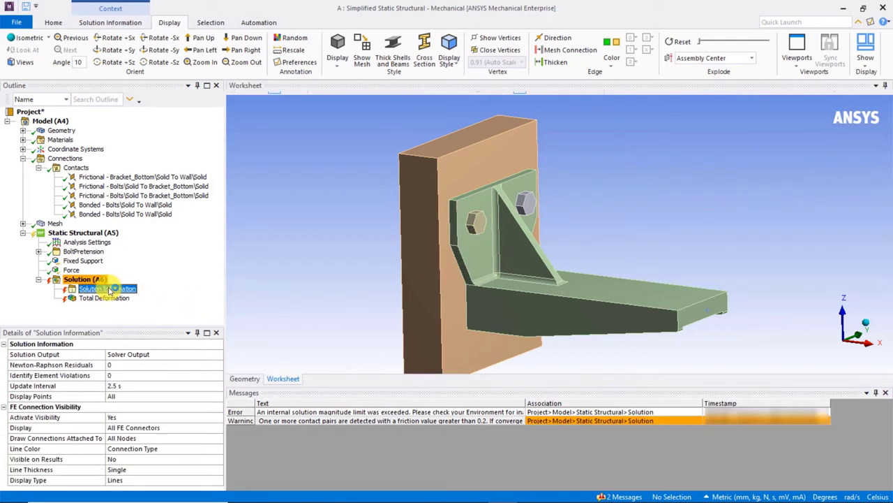
left_click_drag(889, 120, 888, 260)
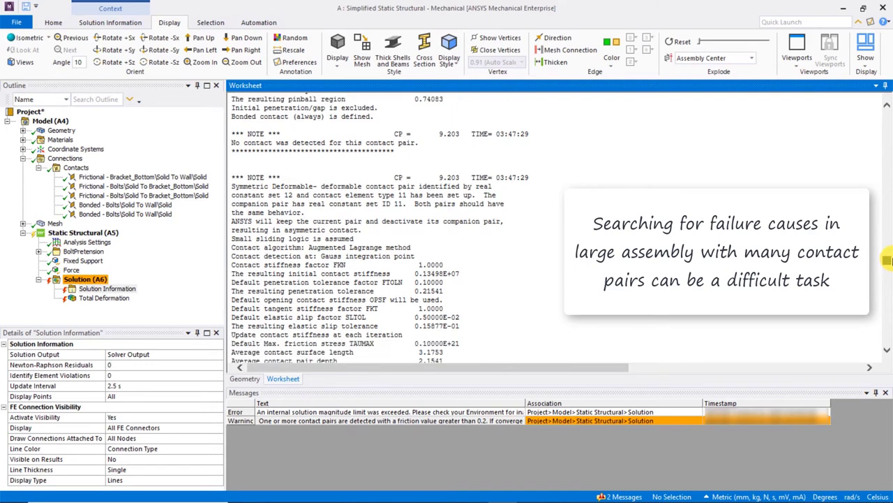
left_click_drag(887, 260, 888, 260)
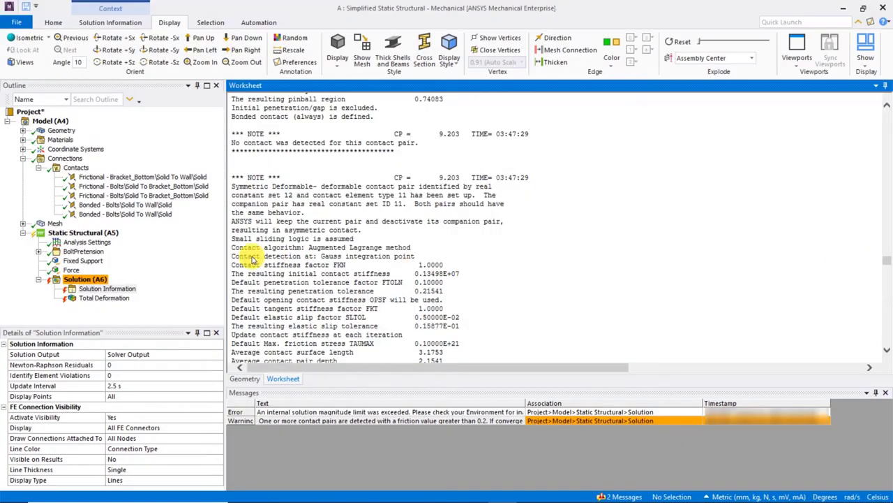
Step: Insert a Contact Tool under Connections
right_click(64, 159)
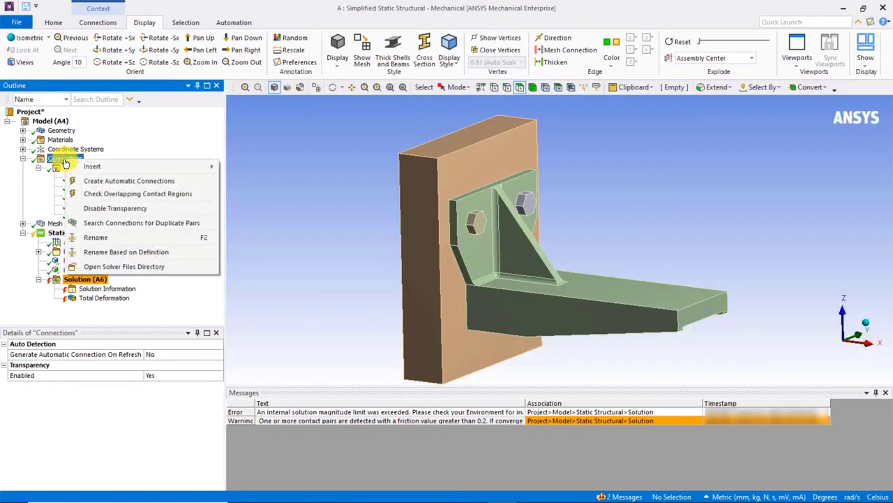
mouse_move(92, 166)
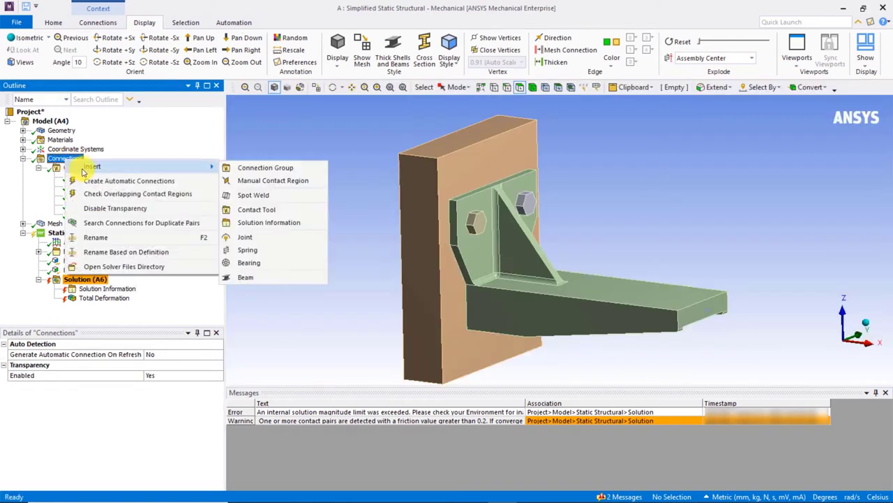
left_click(257, 210)
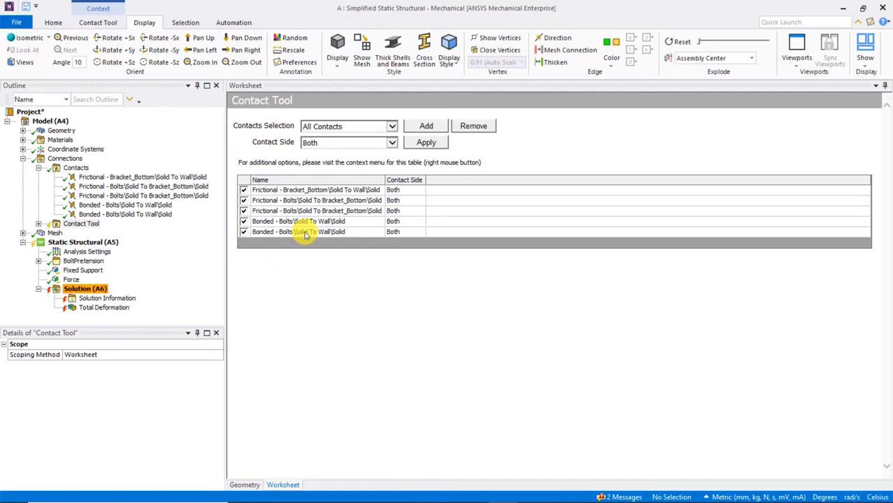
Step: Check the available Contacts Selection and Contact Side options in the Contact Tool worksheet
left_click(392, 126)
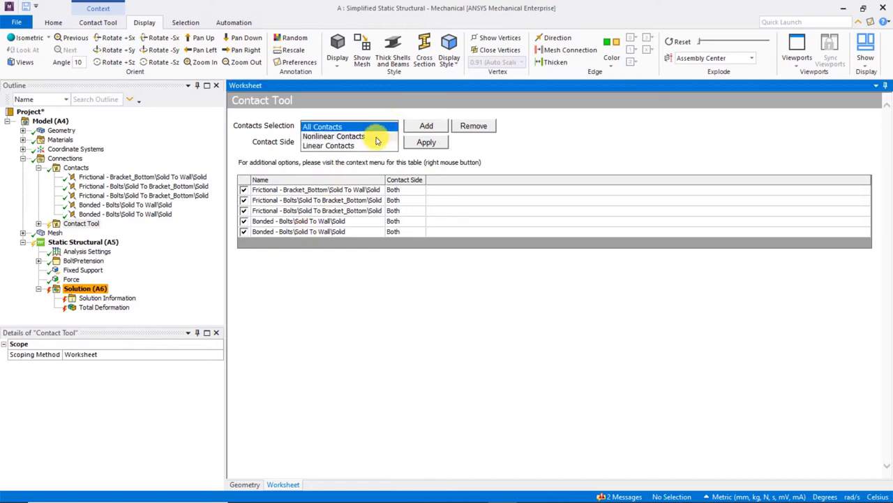
left_click(503, 141)
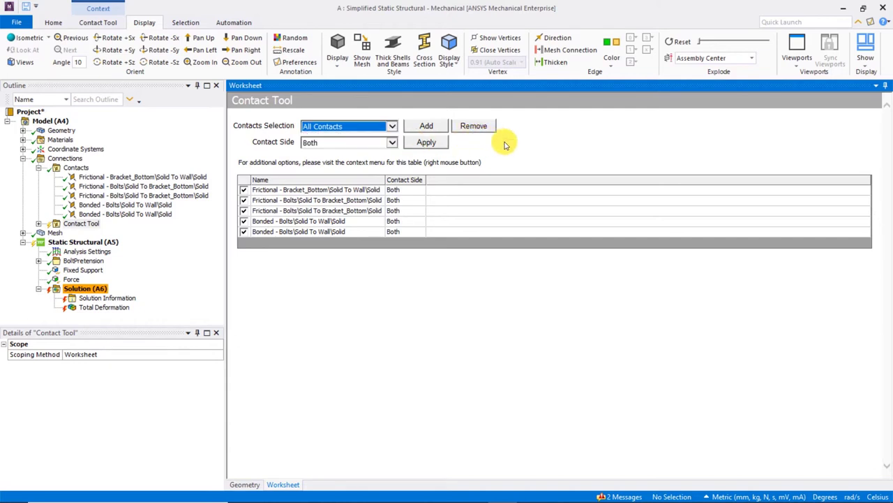
left_click(392, 142)
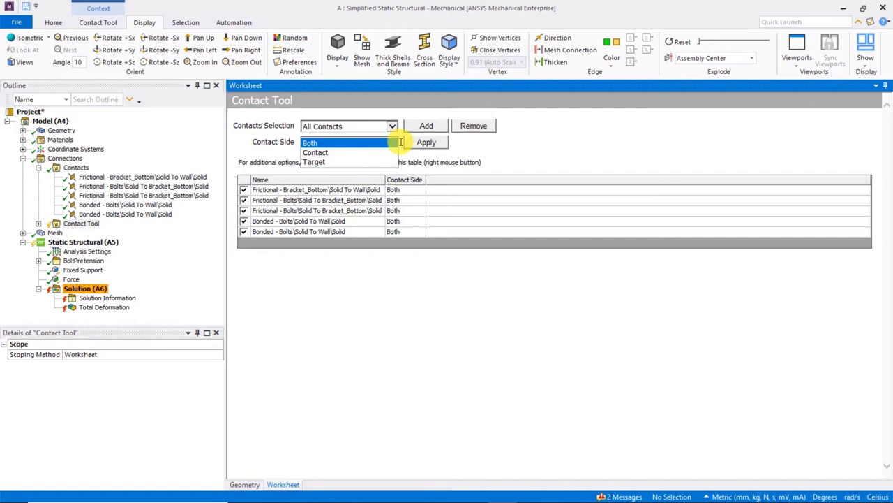
left_click(473, 145)
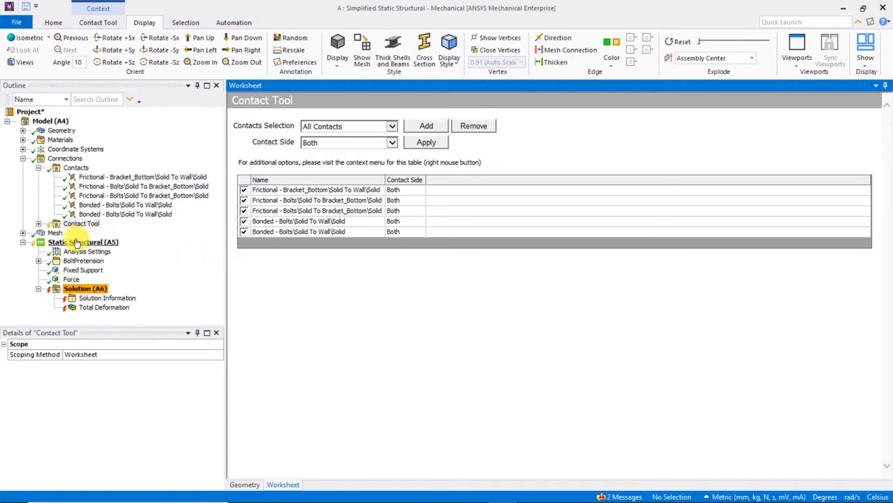
Step: Generate the initial contact results for the Contact Tool's Initial Information
left_click(39, 224)
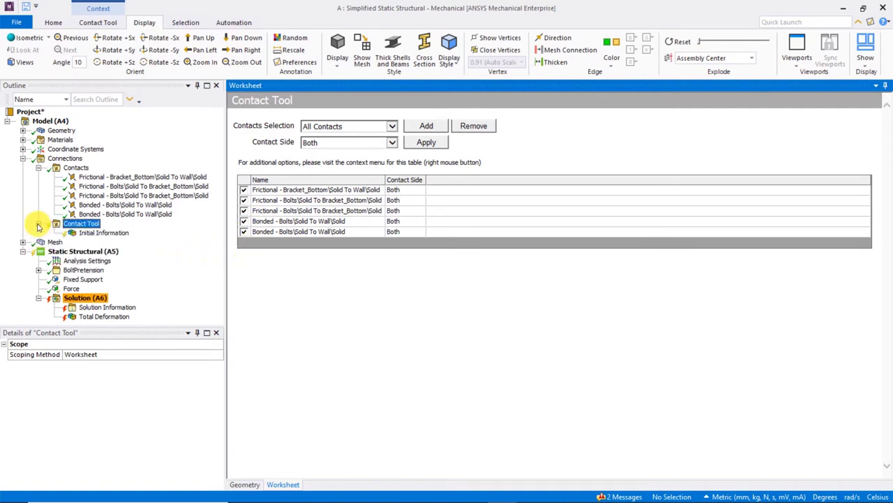
left_click(59, 223)
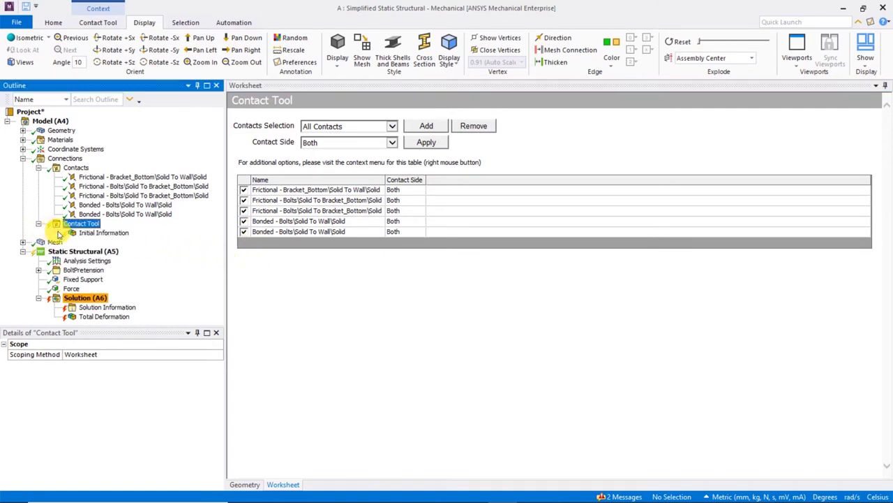
right_click(105, 234)
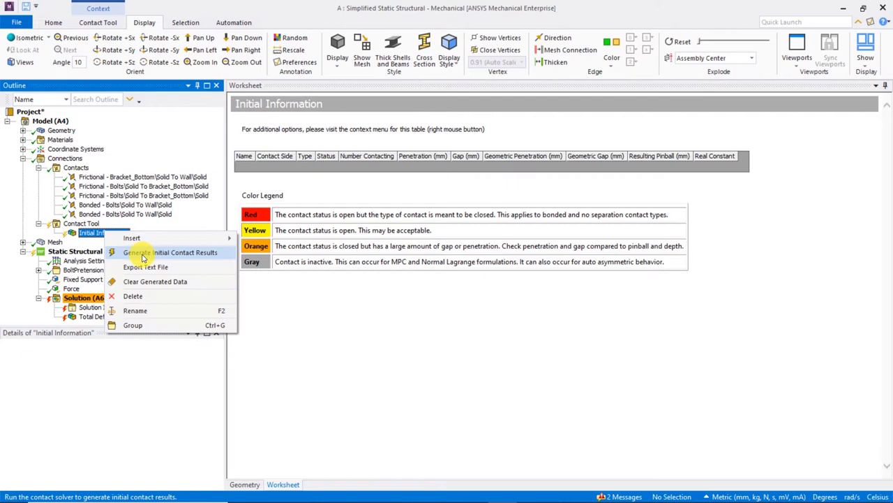
left_click(143, 255)
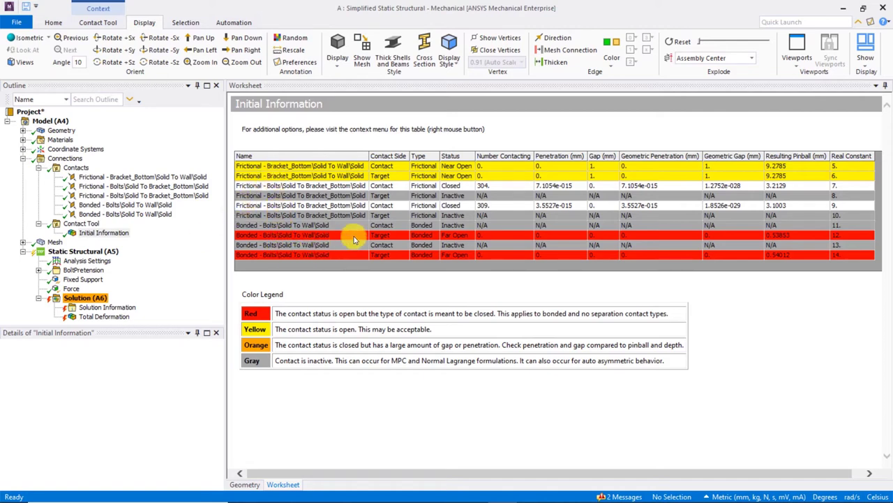
left_click(450, 281)
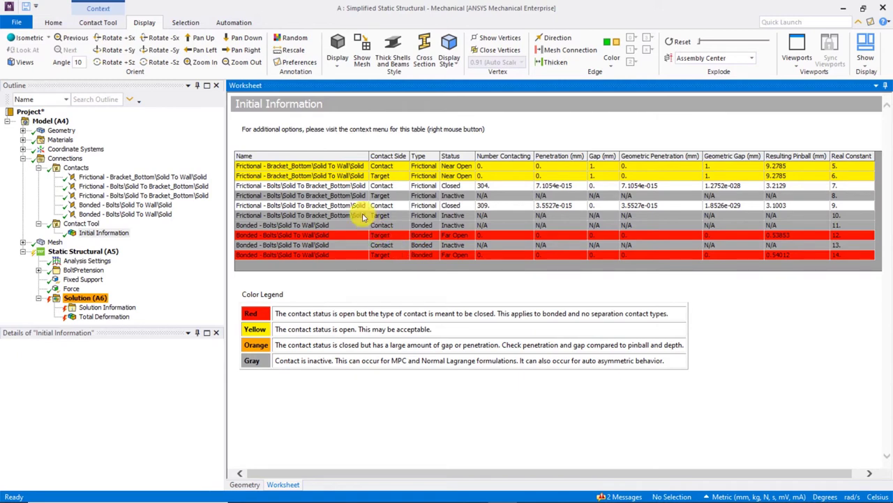
Step: Go from the Initial Information table to the Bracket_Bottom to Wall frictional contact, check its Behavior setting, and return to the table
left_click(331, 178)
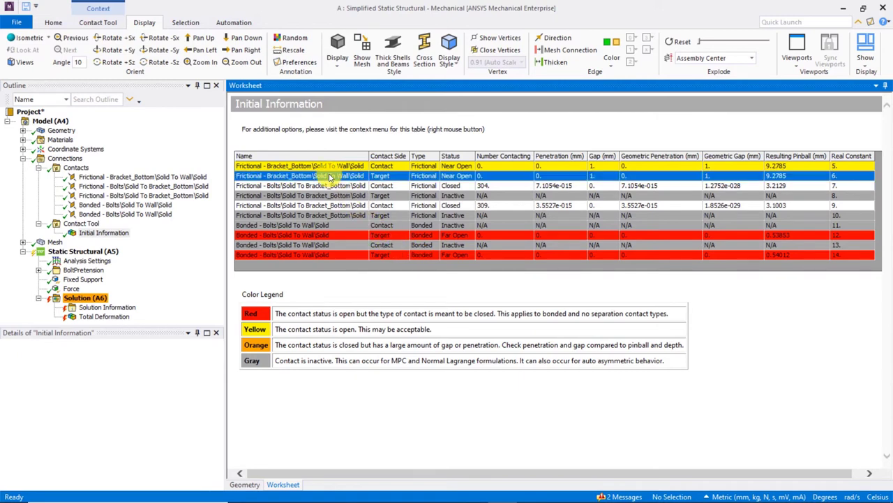
right_click(331, 177)
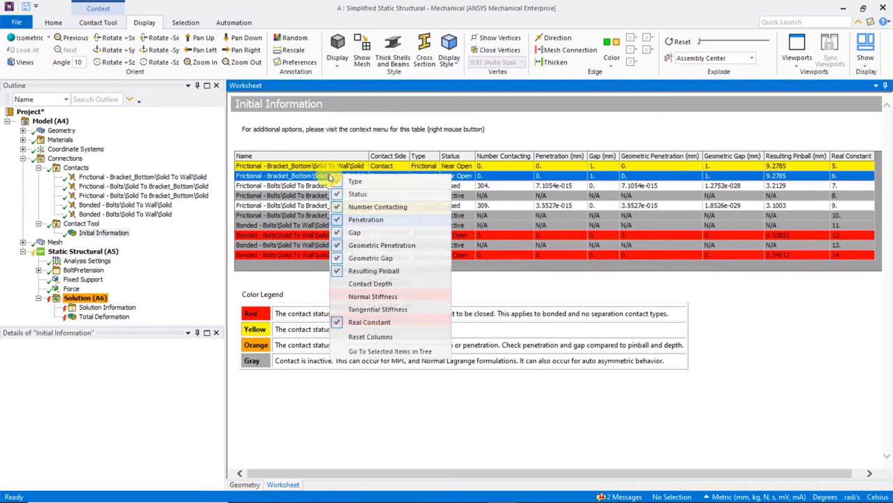
left_click(406, 351)
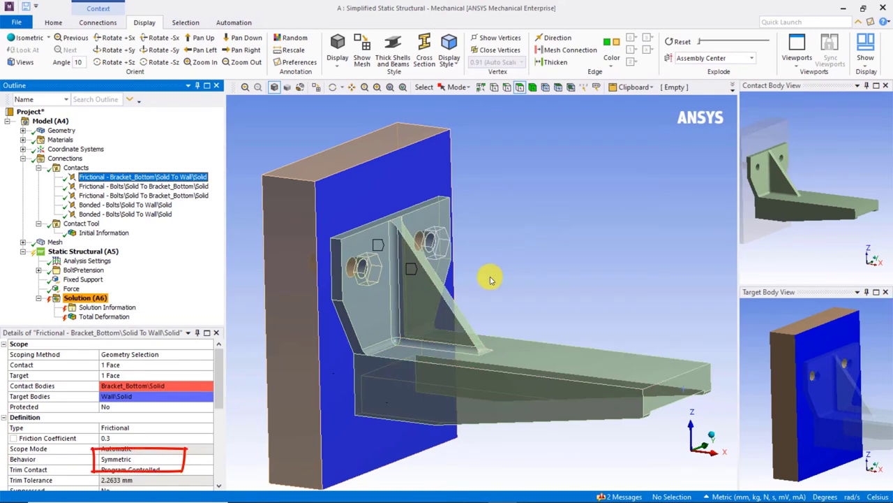
left_click(185, 459)
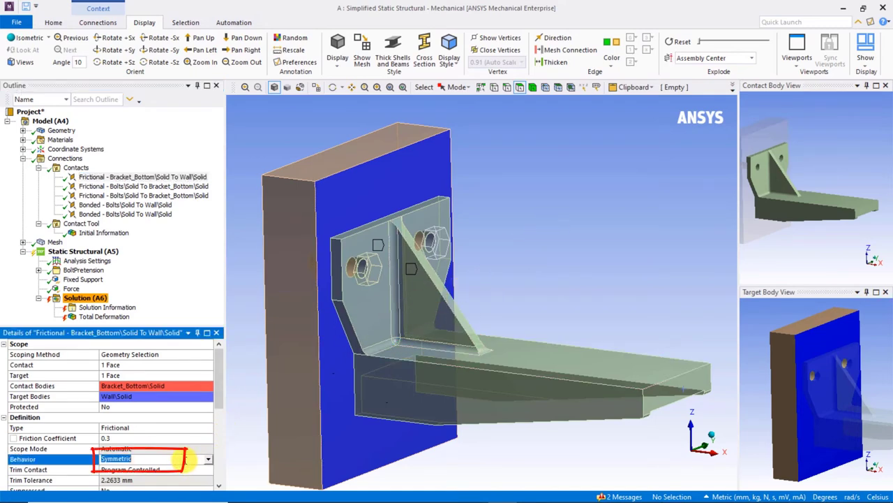
left_click(116, 234)
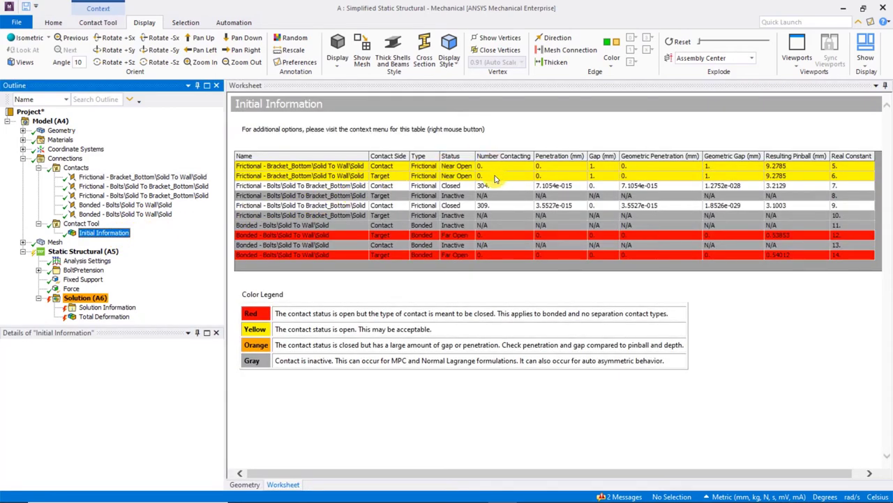
Step: Examine the contacting count, gap and pinball values of the Bracket_Bottom to Wall frictional contact
mouse_move(495, 179)
left_mouse_down()
mouse_move(468, 171)
mouse_move(465, 180)
left_mouse_up()
mouse_move(714, 153)
left_mouse_down()
mouse_move(733, 171)
mouse_move(774, 161)
mouse_move(777, 172)
left_mouse_up()
left_click(606, 165)
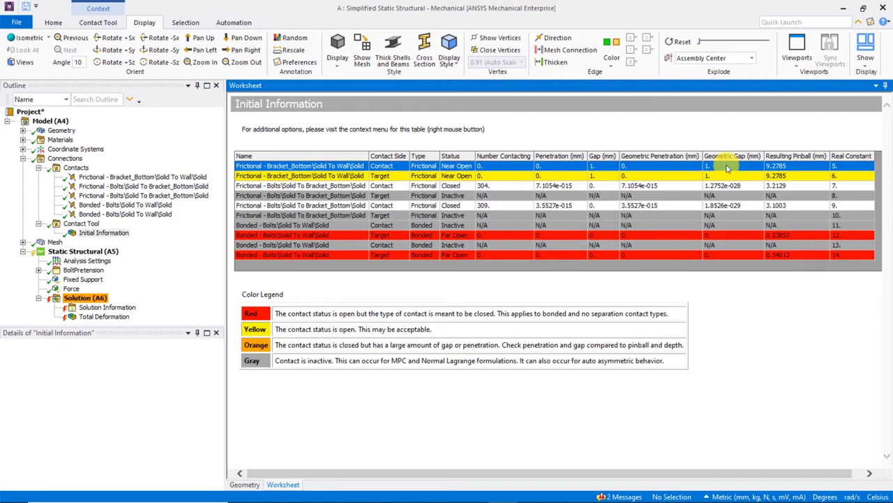
Step: Check the geometric gap and status of the bonded Bolts to Wall target rows against the red entry in the color legend
left_click(719, 241)
left_click(719, 255)
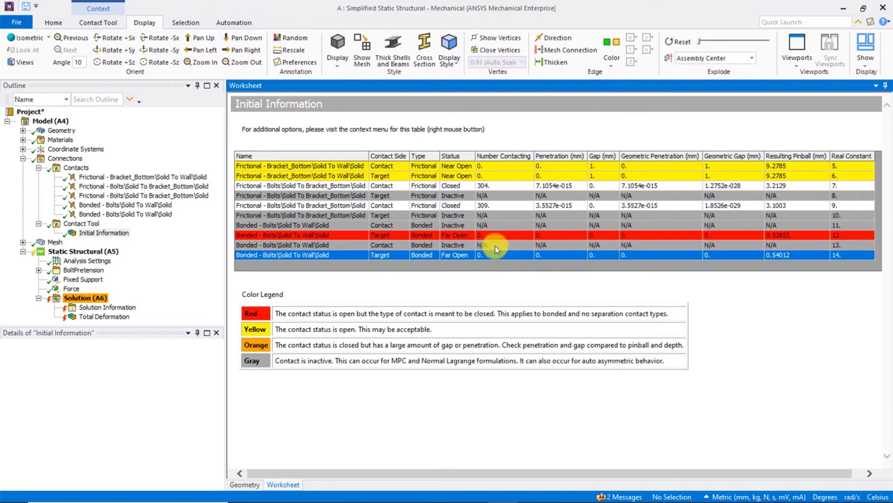
left_click(461, 237)
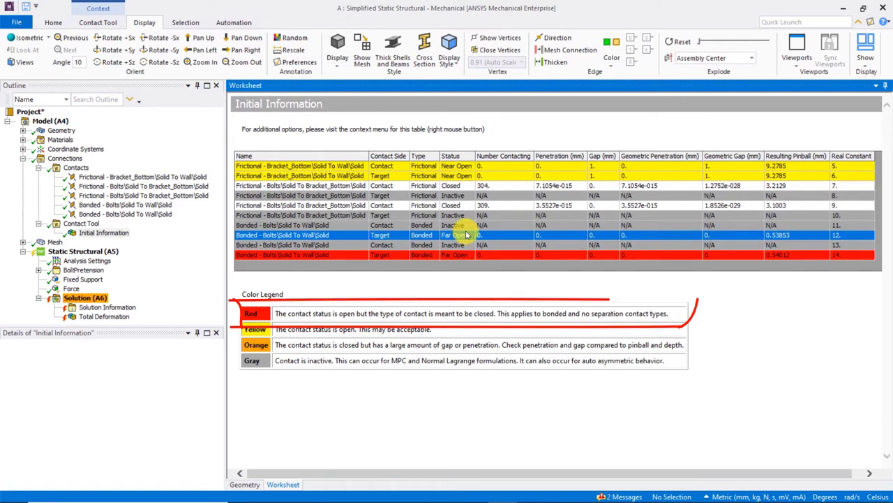
left_click(436, 314)
left_click_drag(436, 314, 508, 306)
left_click(513, 299)
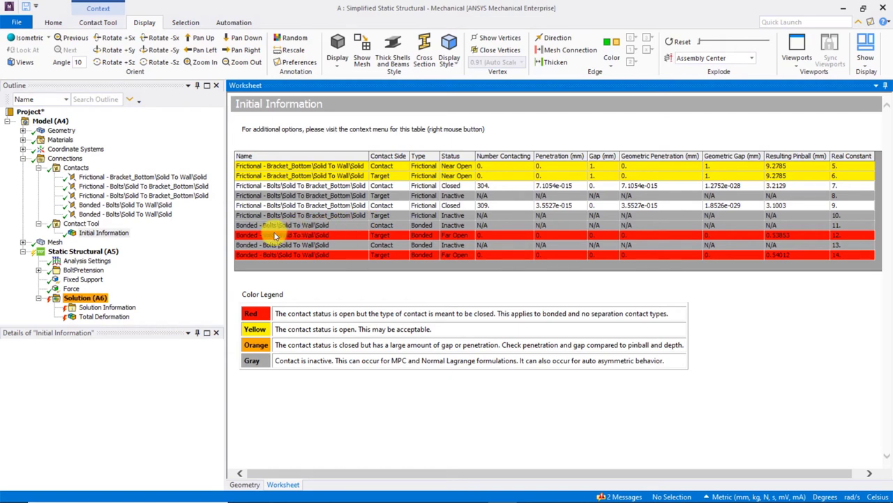
Step: Insert a Gap result under the Contact Tool and generate its initial contact results
left_click(82, 223)
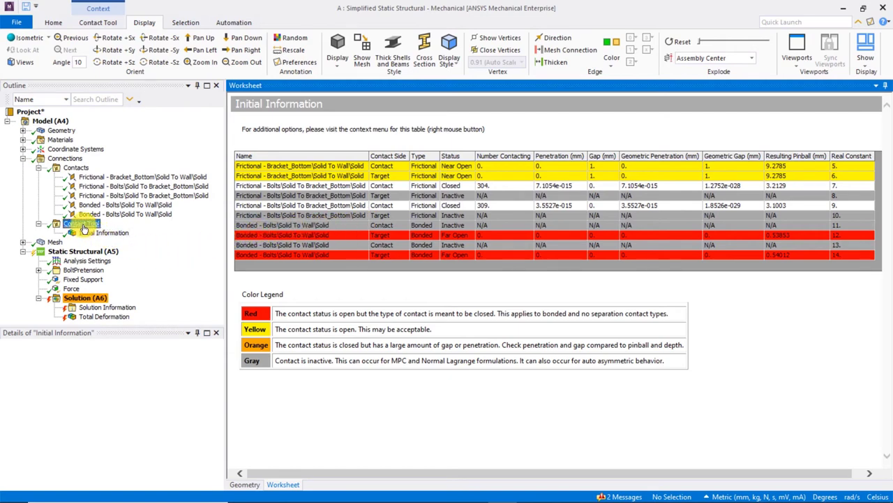
right_click(84, 228)
mouse_move(108, 233)
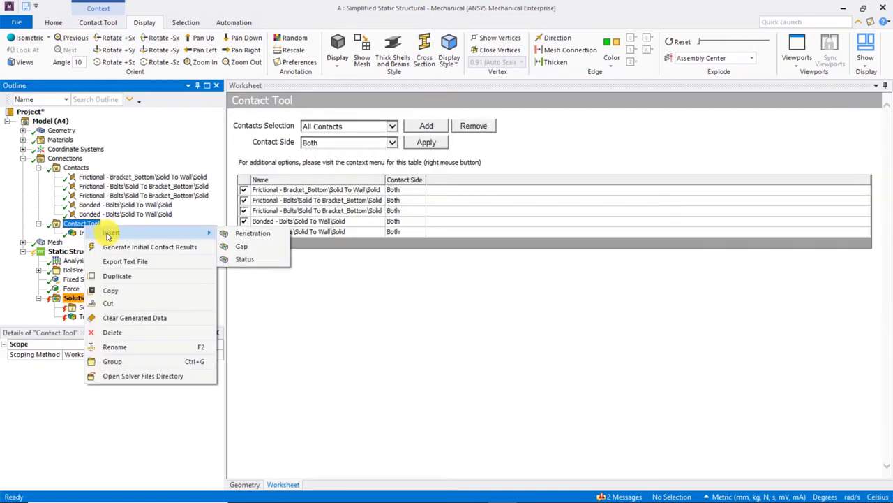
left_click(237, 247)
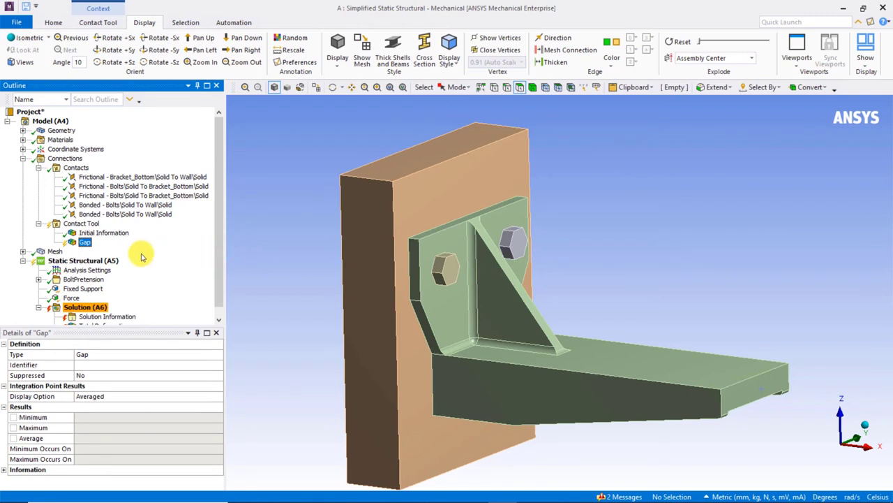
right_click(85, 243)
left_click(101, 264)
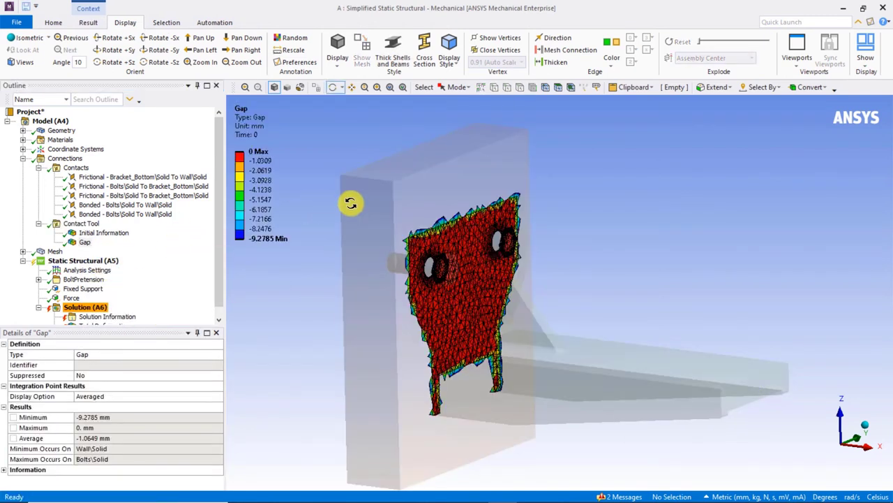
Step: Inspect the Gap contour on the bracket-to-wall interface from several angles
mouse_move(352, 212)
left_mouse_down()
mouse_move(473, 195)
mouse_move(370, 210)
left_mouse_up()
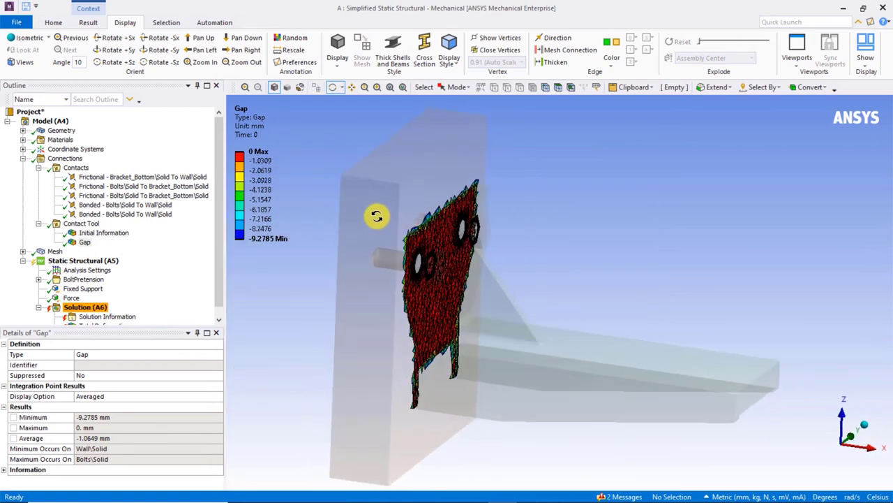
right_click(84, 244)
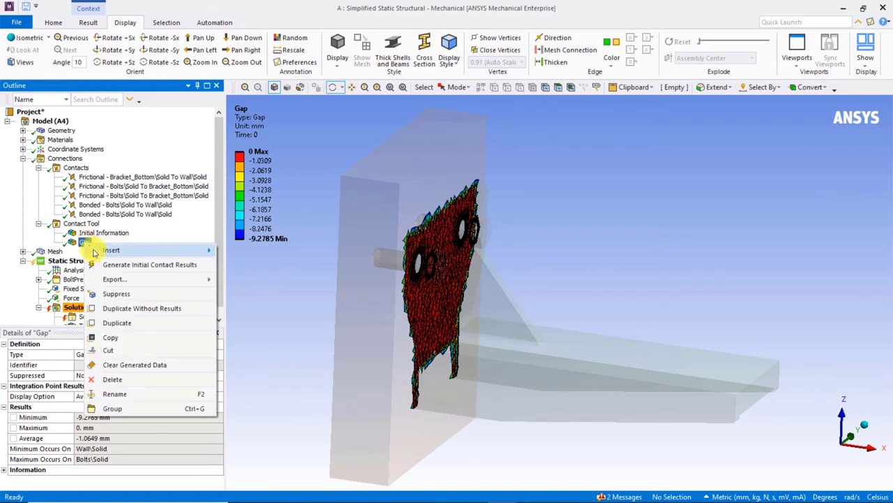
left_click(309, 192)
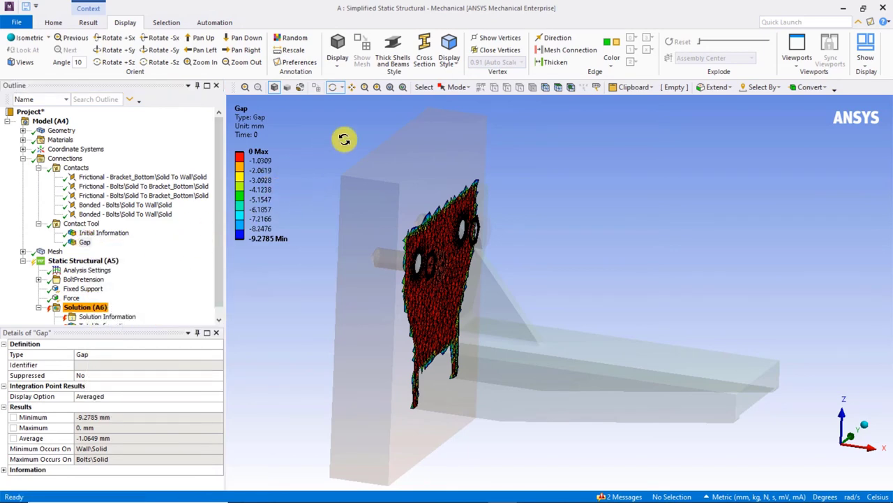
left_click_drag(335, 136, 303, 146)
left_click(87, 22)
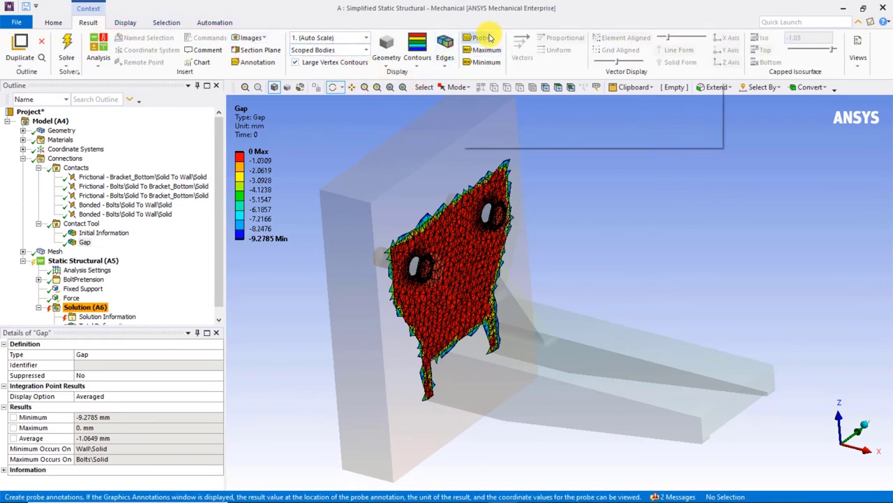
Step: Display the Connections geometry and slice it with the existing Section Plane1
left_click(68, 160)
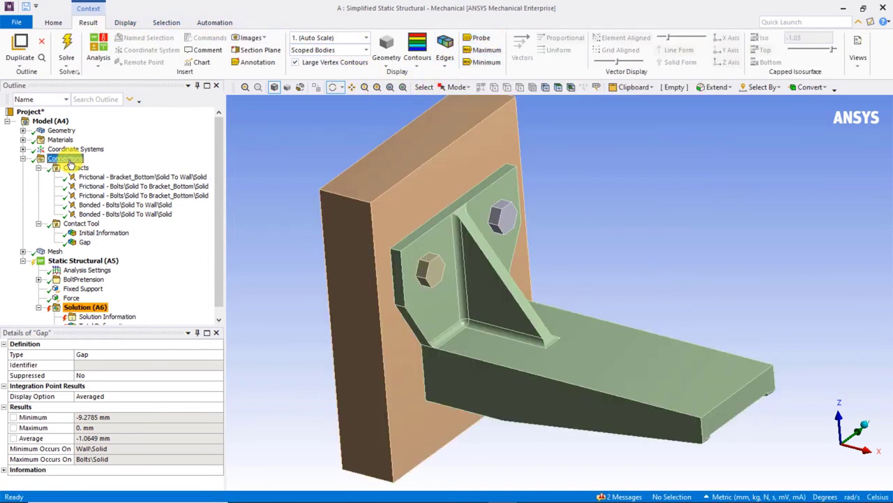
left_click_drag(410, 227, 462, 305)
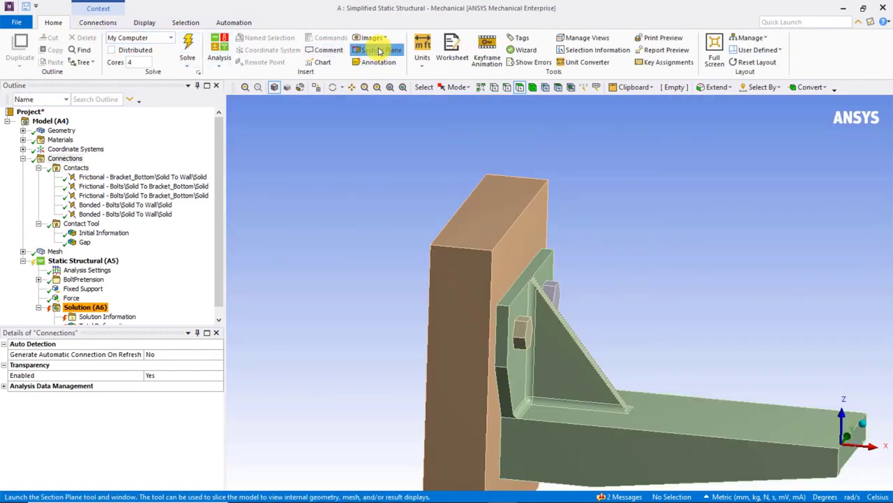
left_click(379, 51)
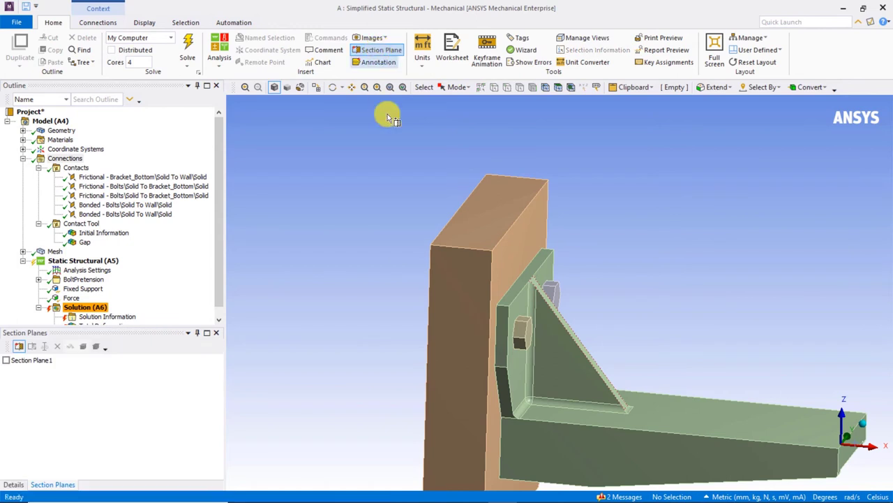
left_click(255, 354)
left_click(6, 360)
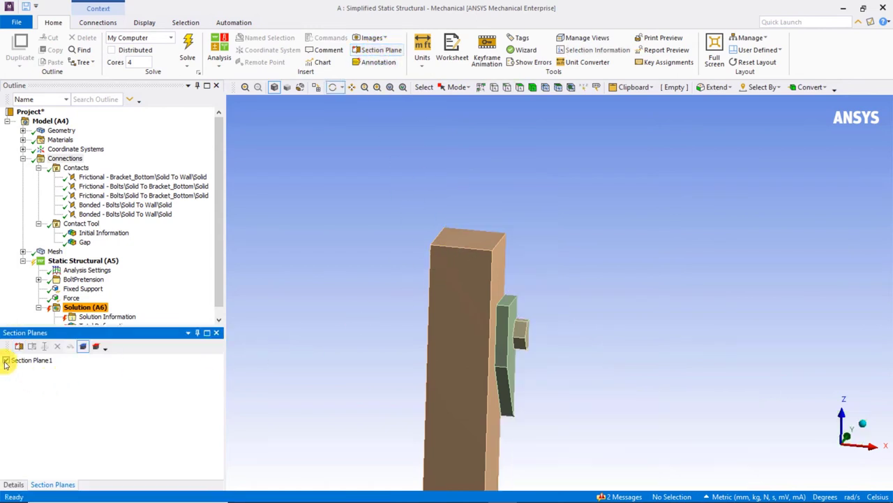
Step: Examine the sectioned bolt joint up close for clearance between the bracket, bolt and wall
left_click_drag(573, 299, 325, 297)
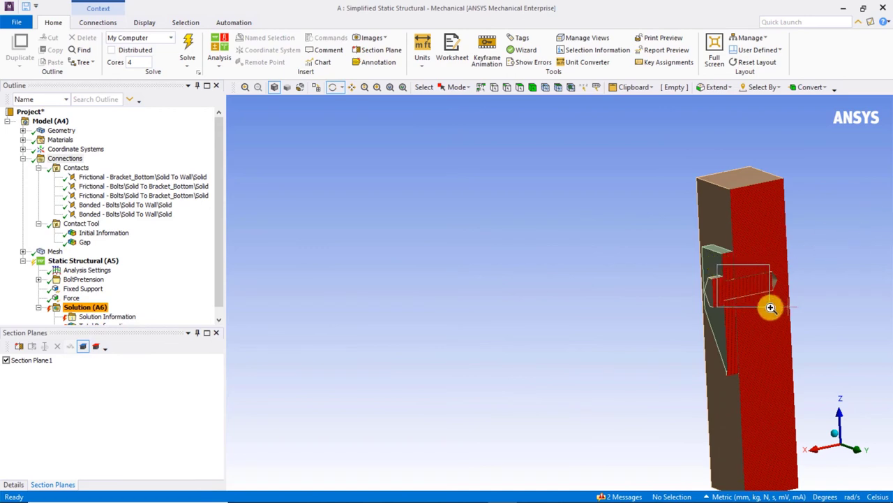
scroll(778, 311, "up", 5)
scroll(773, 318, "down", 6)
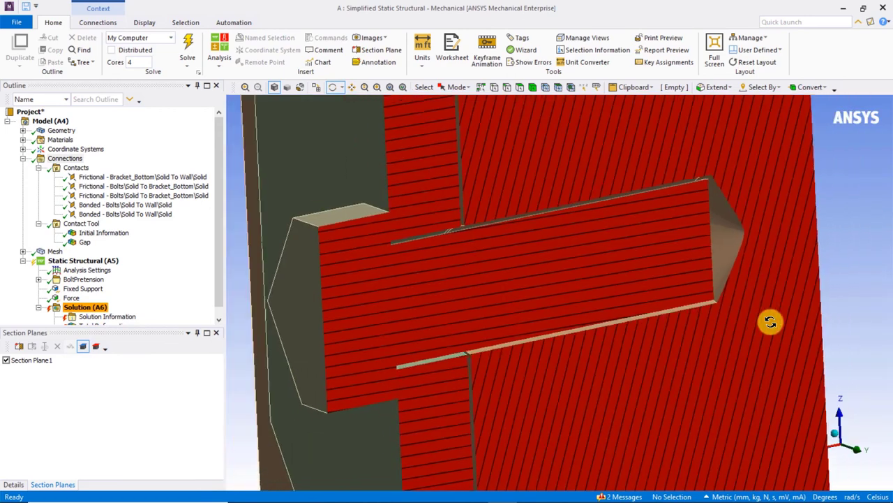
scroll(771, 321, "down", 2)
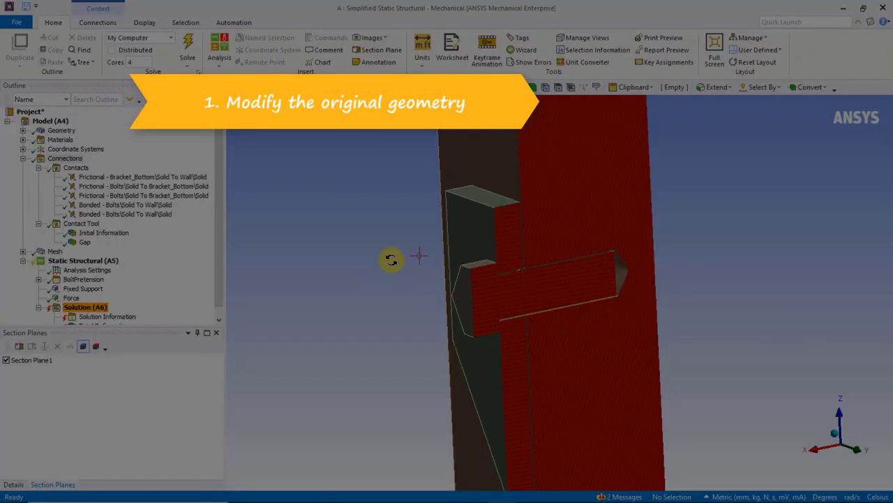
Step: Turn off Section Plane1 to restore the full bracket model and close the Section Planes window
left_click(6, 359)
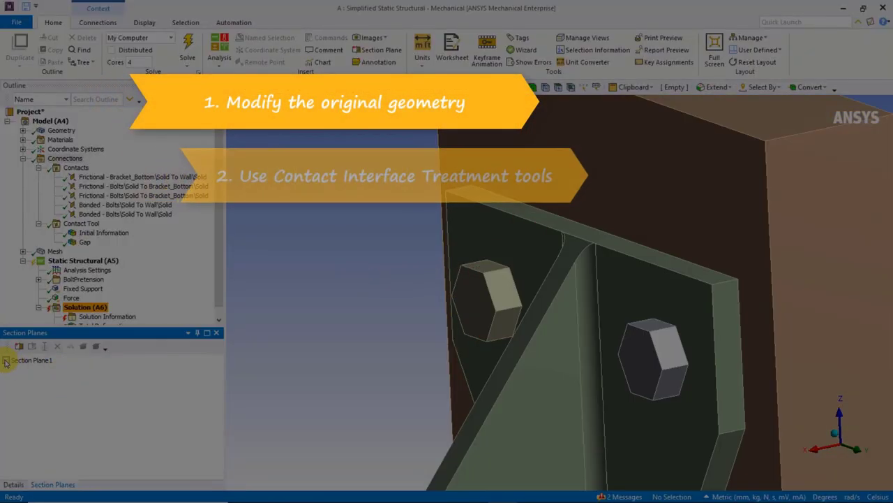
scroll(378, 305, "down", 4)
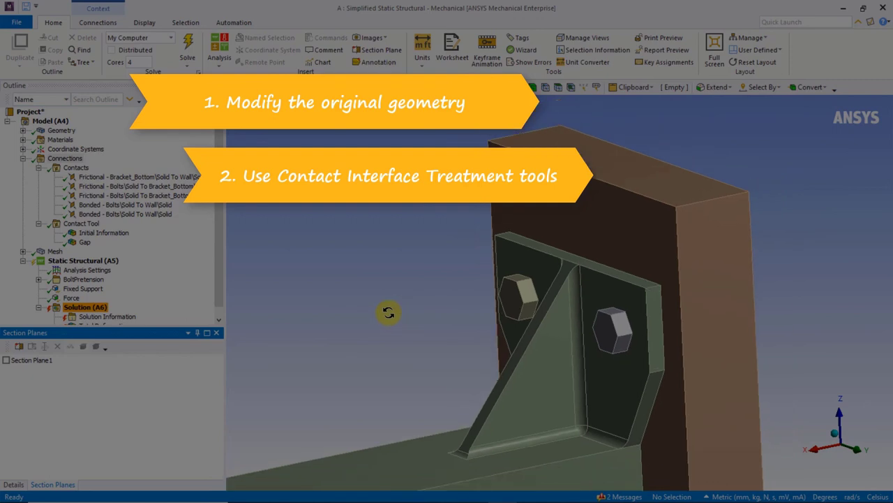
scroll(389, 312, "down", 2)
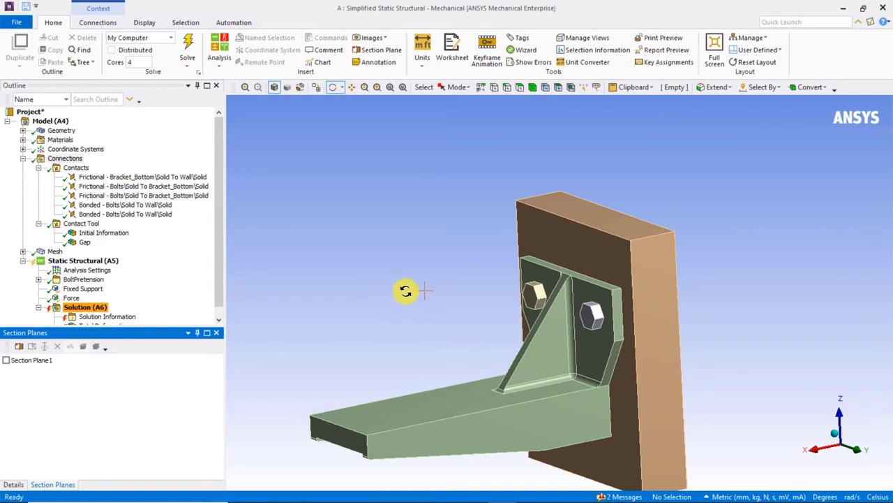
left_click(406, 291)
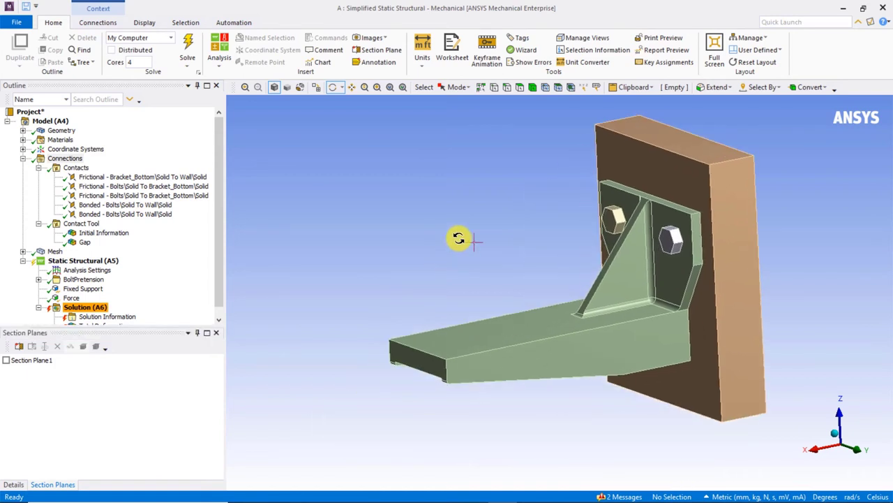
left_click_drag(456, 237, 475, 232)
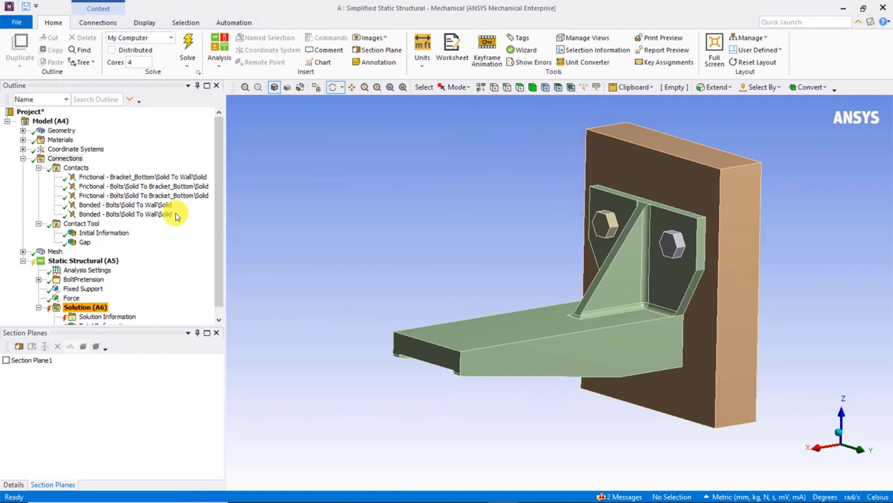
left_click(216, 332)
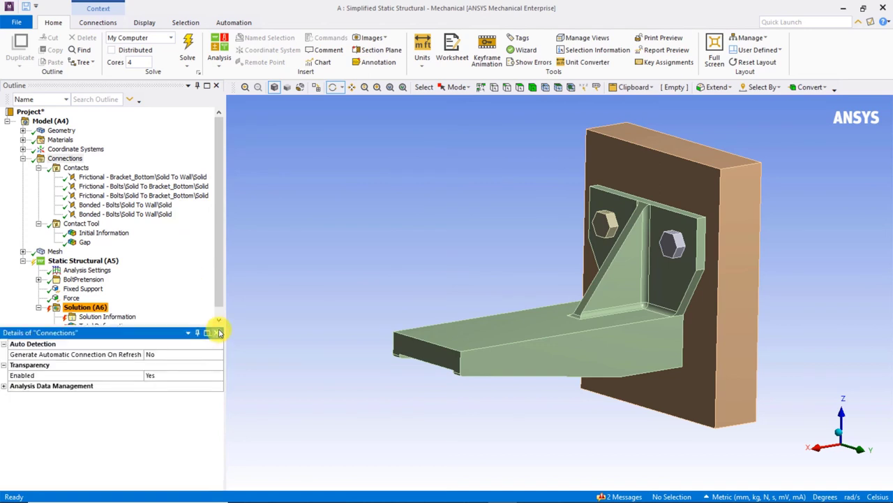
Step: Set the Interface Treatment of the frictional bracket-to-wall contact to Adjust to Touch
left_click(186, 179)
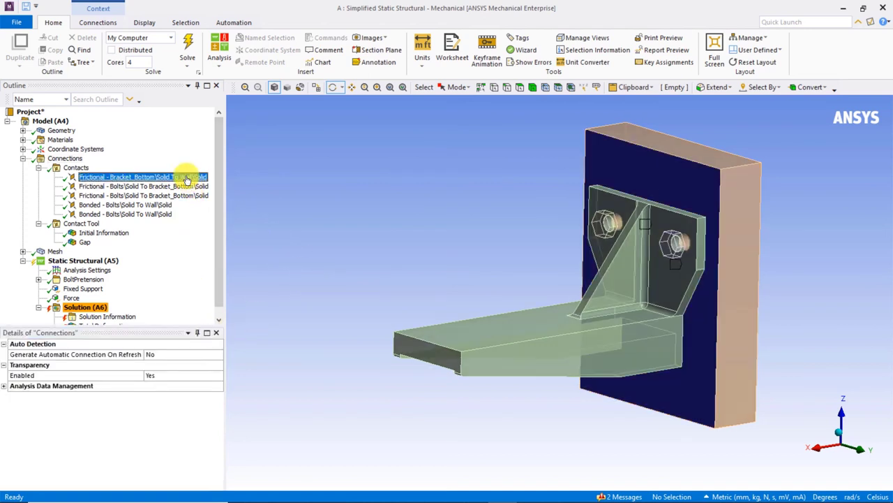
middle_click_drag(473, 233, 425, 237)
left_click(222, 373)
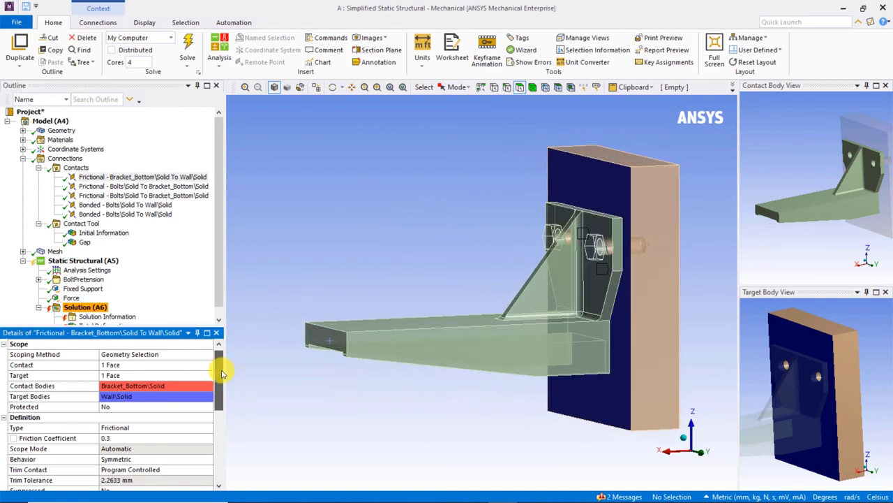
left_click_drag(222, 374, 212, 454)
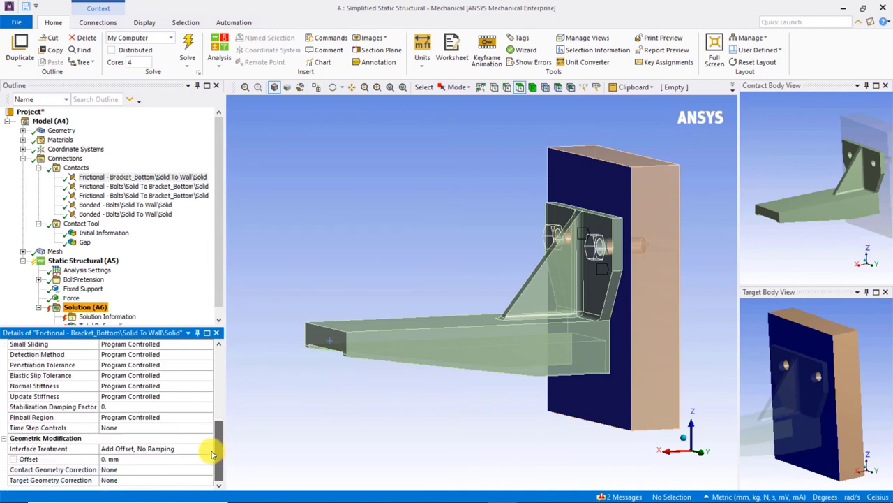
left_click(207, 450)
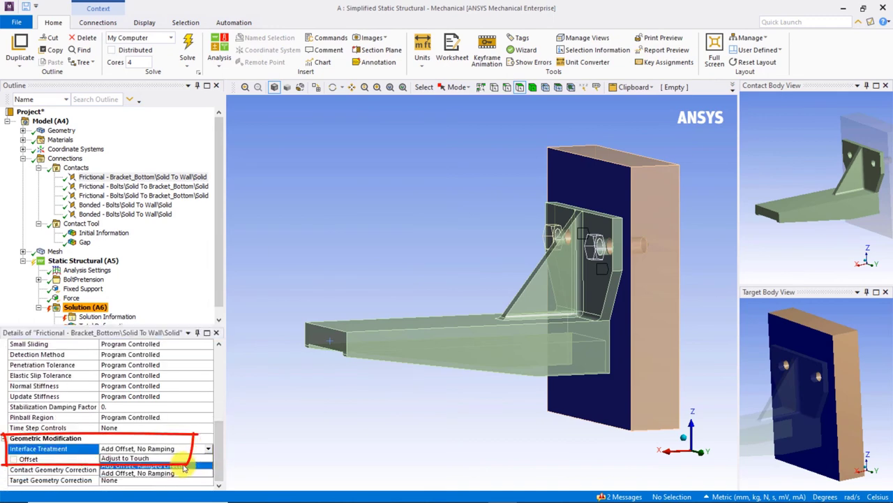
left_click(178, 458)
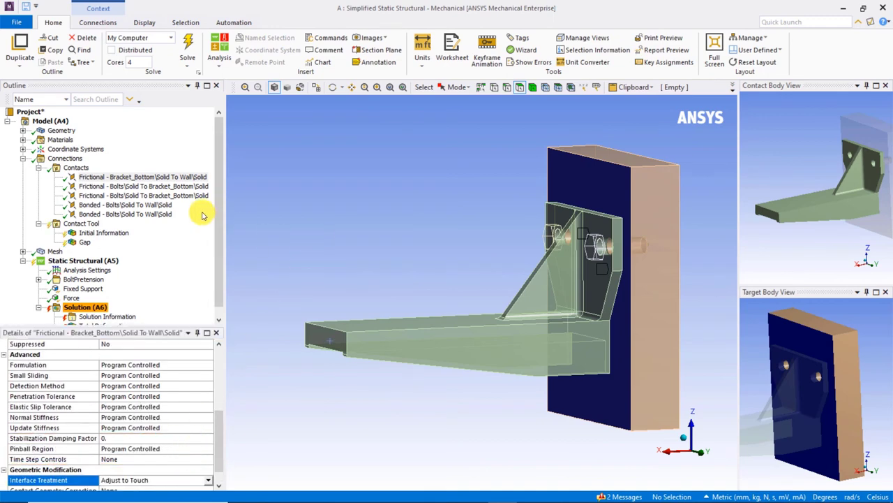
Step: Set the Pinball Region of both bonded bolt-to-wall contacts to Auto Detection Value
left_click(166, 205)
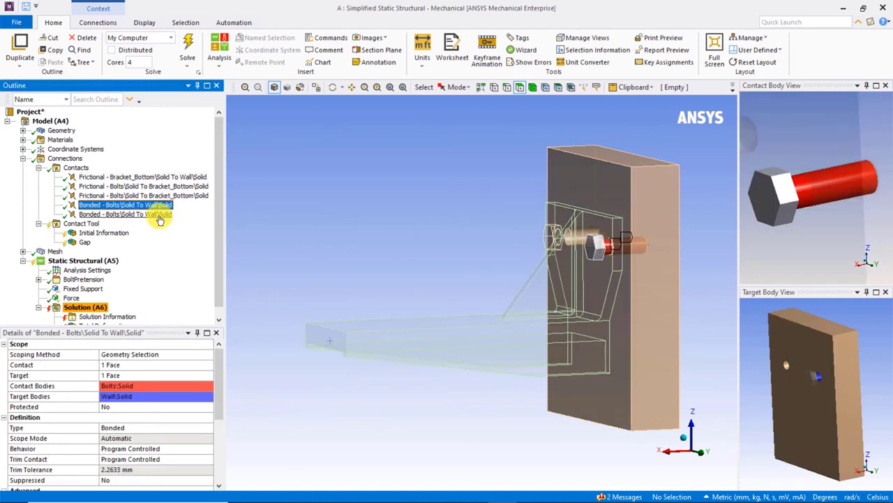
left_click(161, 214, "ctrl")
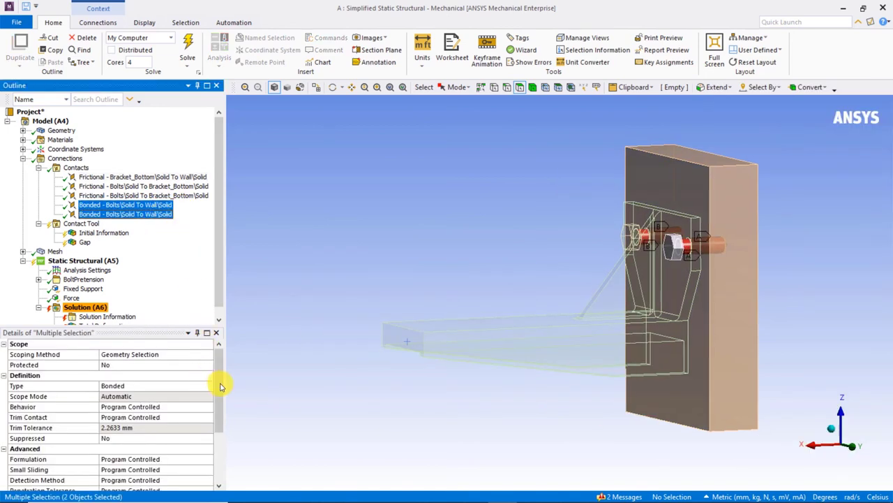
left_click_drag(220, 386, 200, 440)
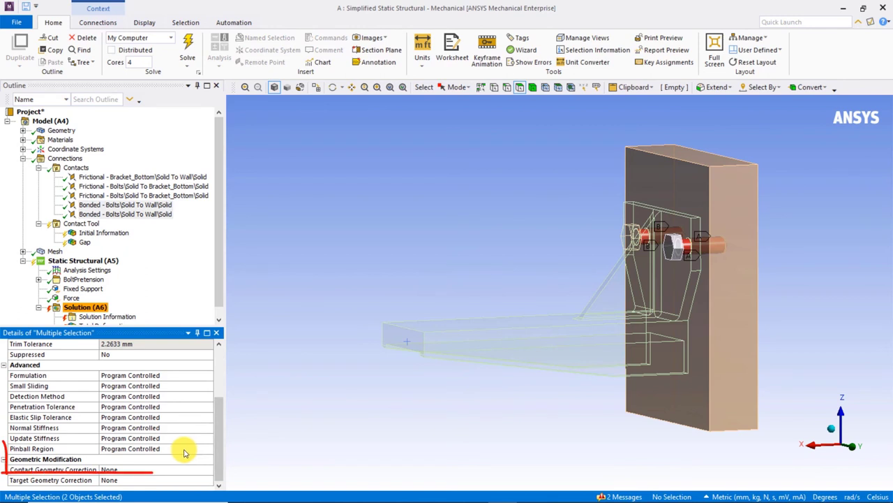
left_click(185, 451)
left_click(204, 449)
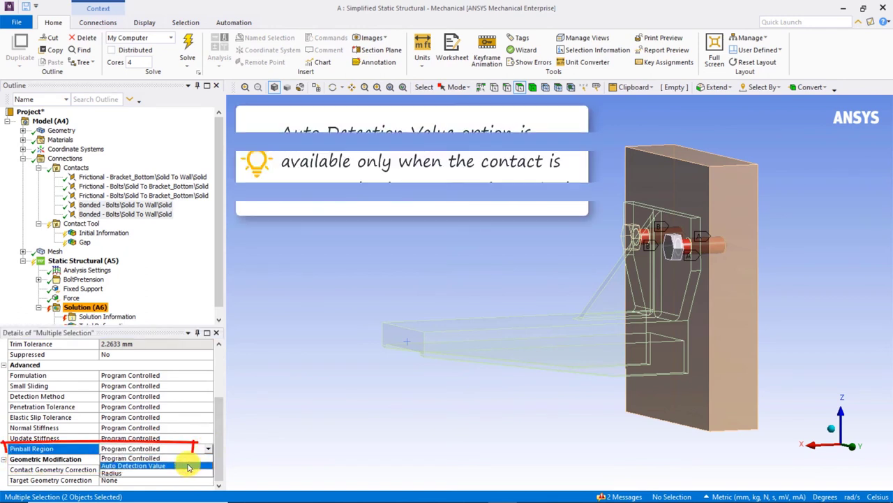
left_click(189, 466)
left_click_drag(219, 428, 213, 454)
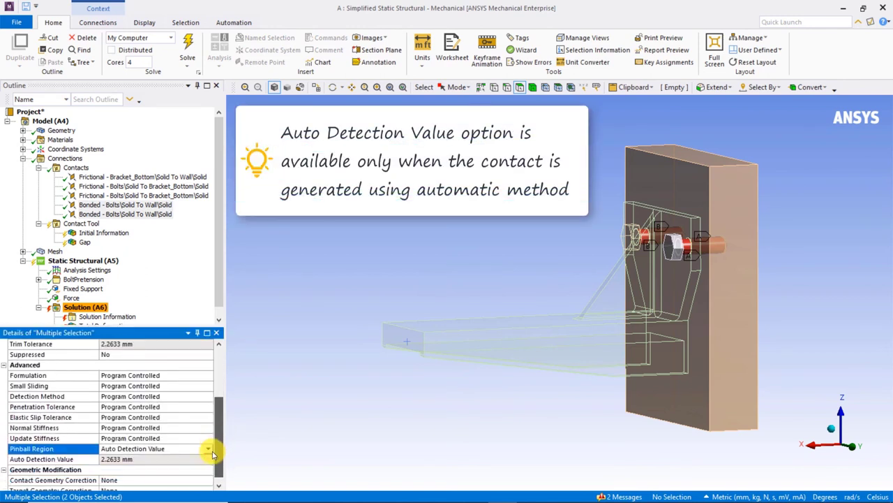
scroll(213, 453, "down", 1)
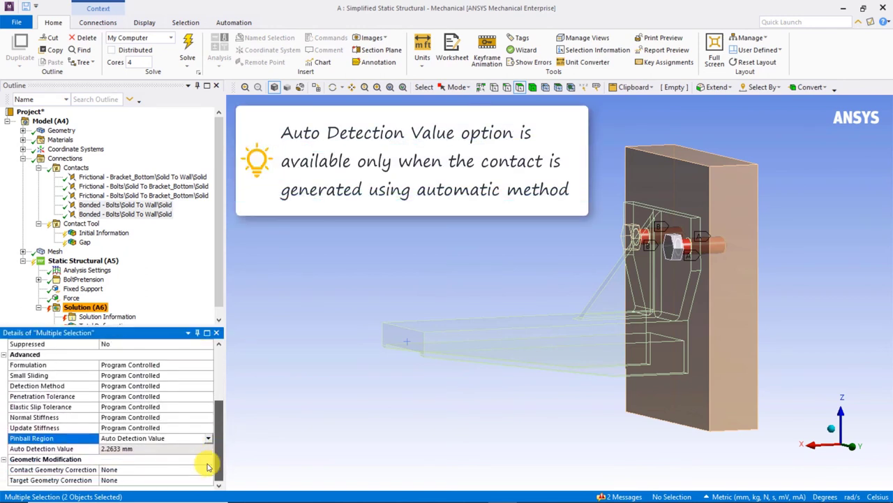
Step: Regenerate the Contact Tool's initial contact results and review the Initial Information table for contact status
left_click(90, 224)
right_click(89, 225)
left_click(120, 247)
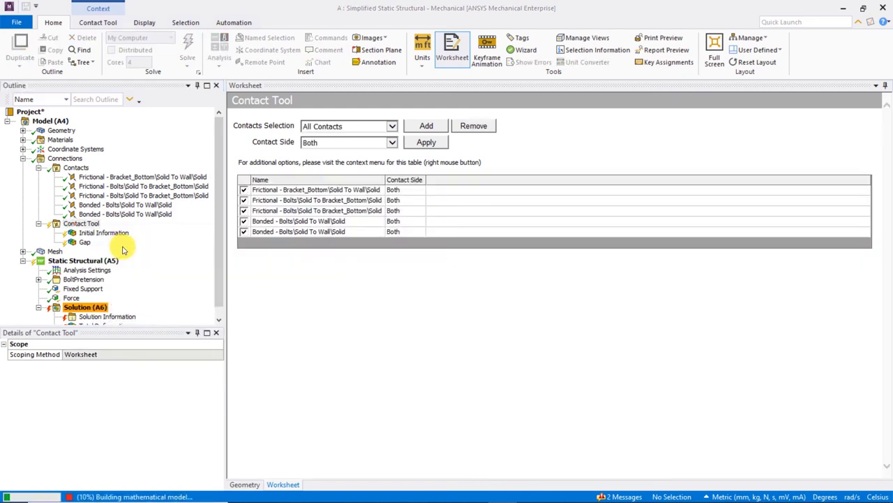
left_click(108, 234)
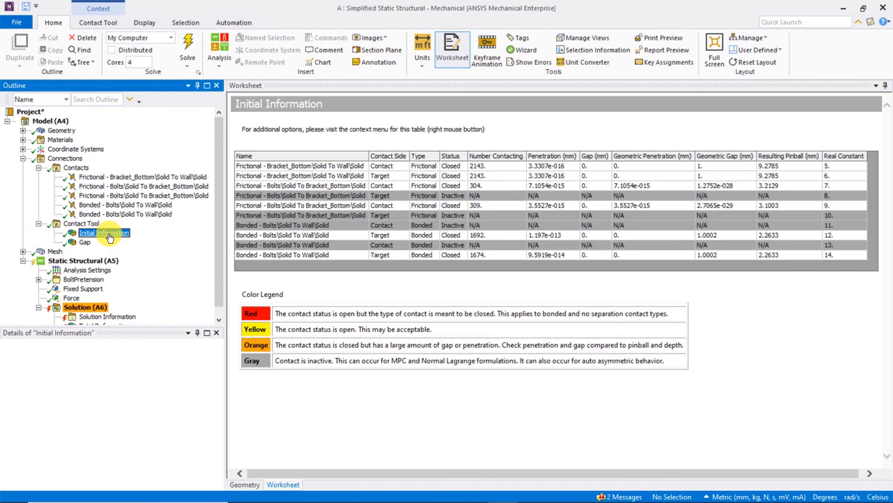
Step: Clear the generated data of the Static Structural analysis and confirm the removal
left_click(83, 261)
right_click(84, 262)
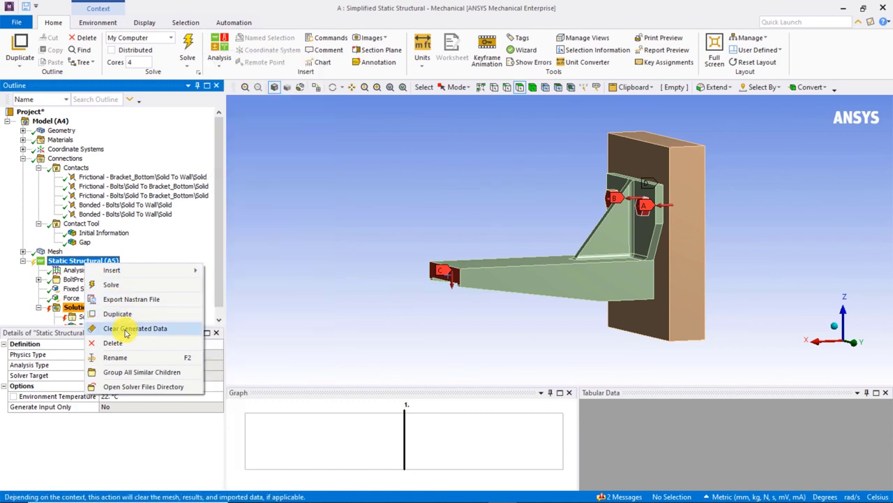
left_click(127, 329)
left_click(469, 299)
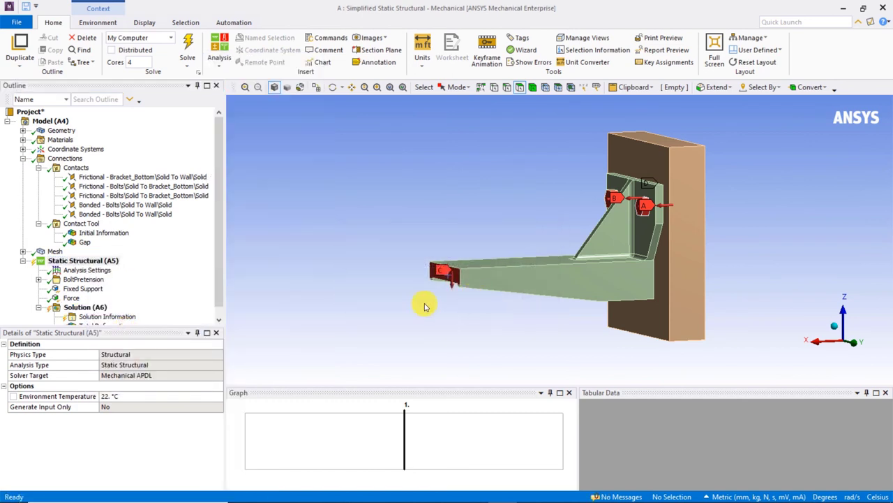
Step: Solve the Static Structural analysis and display the Total Deformation result
right_click(106, 261)
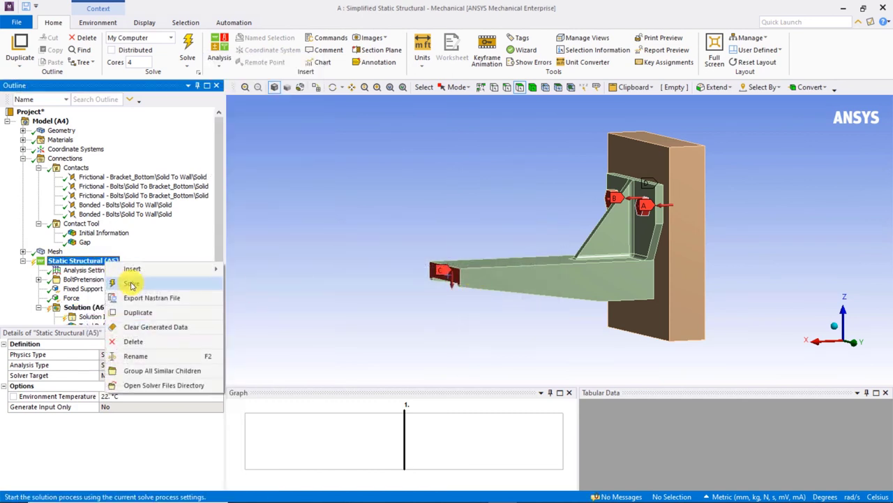
left_click(131, 285)
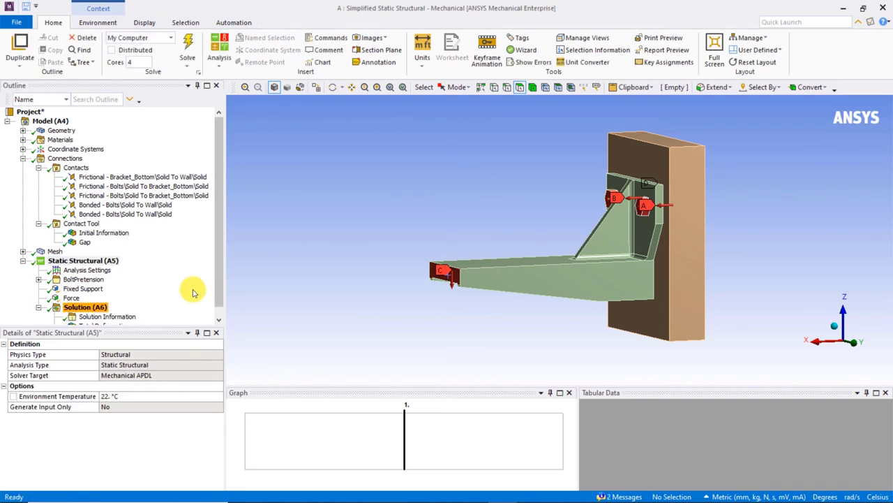
left_click(115, 316)
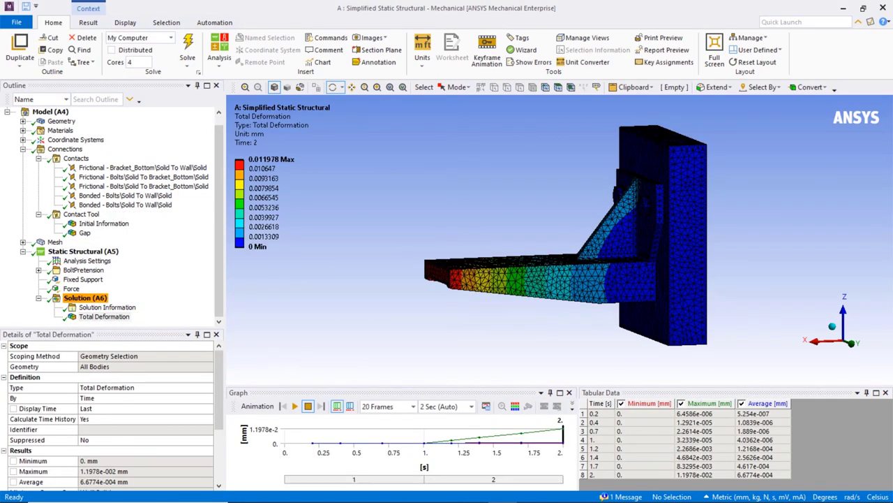